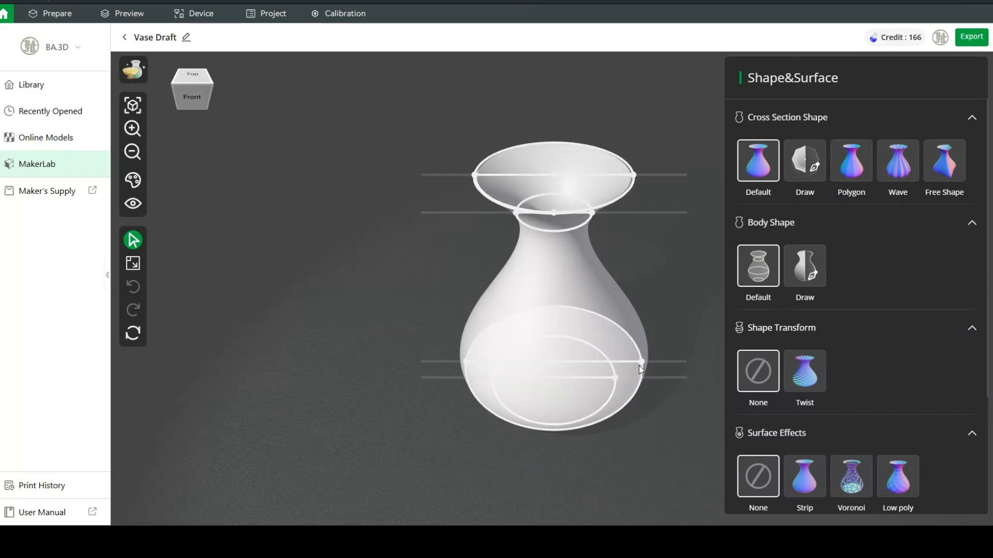
- From the front view, widen the neck ring and lower the top rim so a flared mouth sits above a slim neck
{"action": "mouse_move", "coordinate": [208, 108]}
{"action": "left_mouse_down"}
{"action": "mouse_move", "coordinate": [190, 87]}
{"action": "mouse_move", "coordinate": [169, 86]}
{"action": "mouse_move", "coordinate": [202, 98]}
{"action": "left_mouse_up"}
{"action": "left_click", "coordinate": [202, 98]}
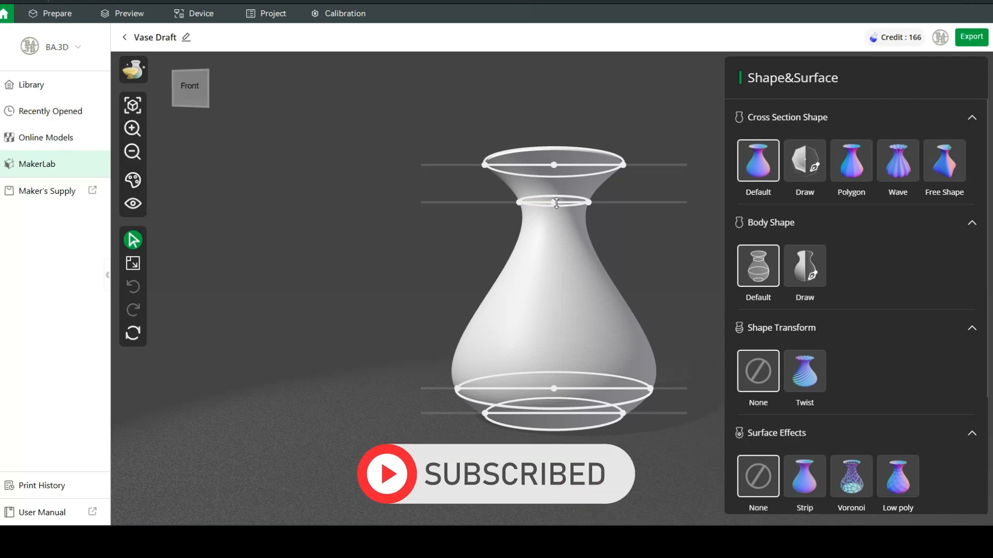
{"action": "left_click_drag", "start_coordinate": [592, 203], "coordinate": [554, 243]}
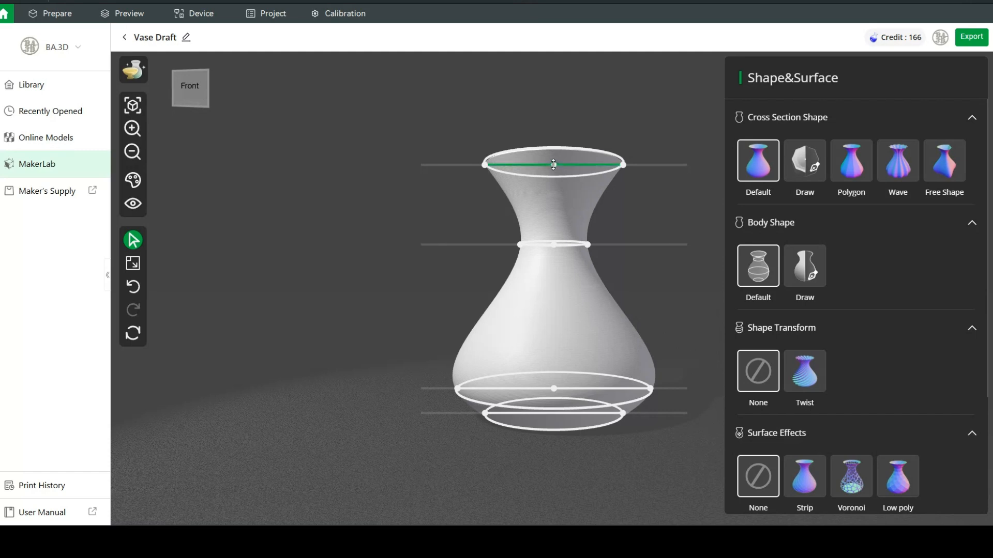
{"action": "left_click_drag", "start_coordinate": [553, 165], "coordinate": [557, 206]}
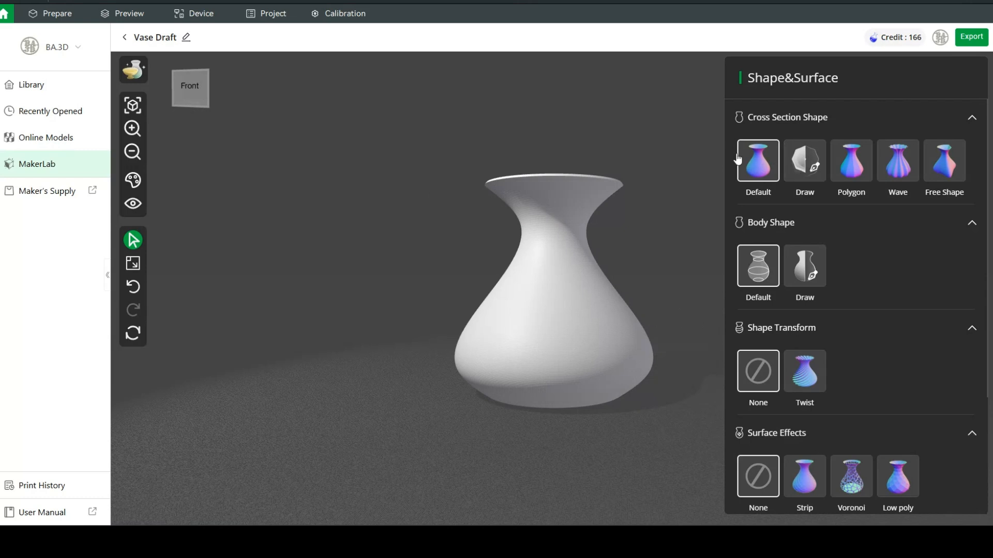
- Try a Polygon cross-section and adjust its number of edges
{"action": "left_click", "coordinate": [855, 168]}
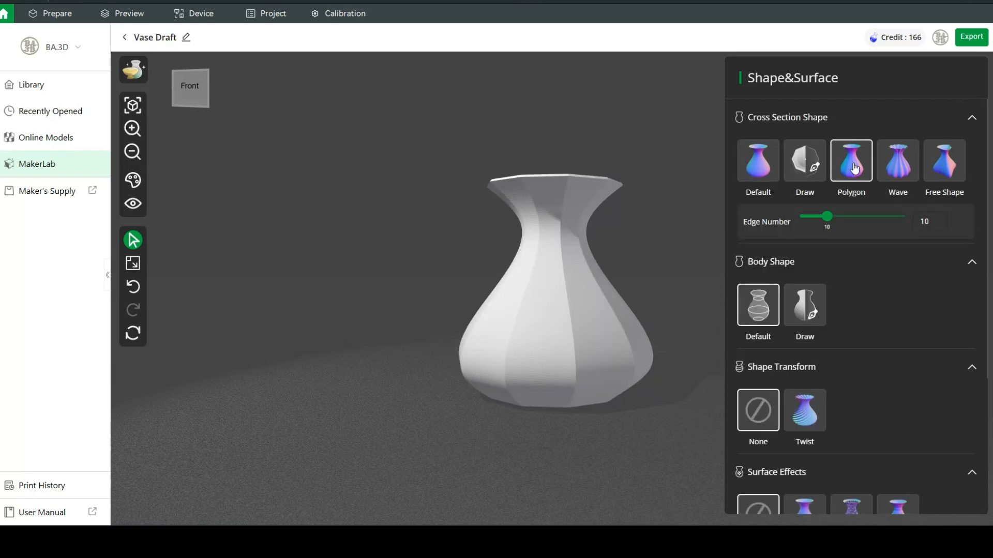
{"action": "mouse_move", "coordinate": [190, 89]}
{"action": "left_mouse_down"}
{"action": "mouse_move", "coordinate": [163, 112]}
{"action": "mouse_move", "coordinate": [182, 100]}
{"action": "left_mouse_up"}
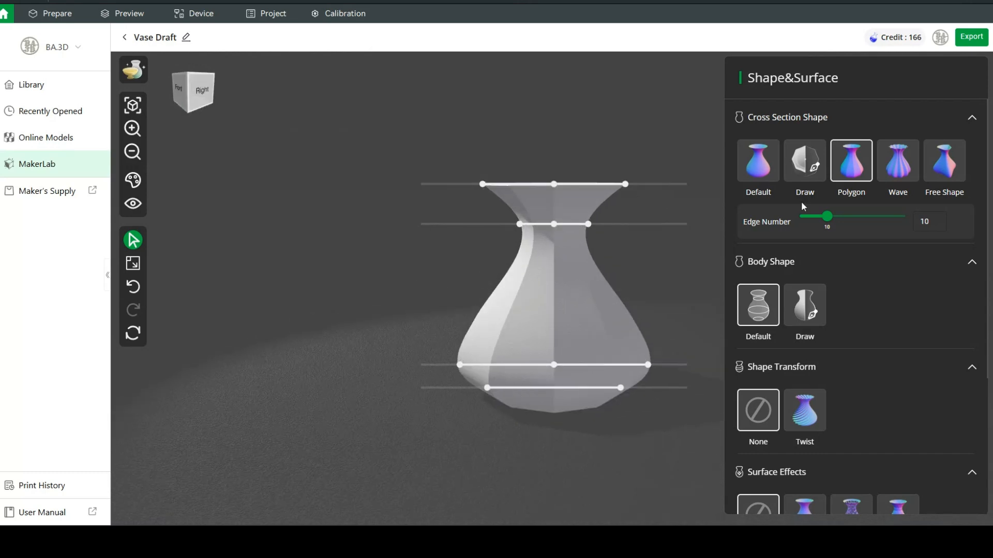
{"action": "mouse_move", "coordinate": [827, 217]}
{"action": "left_mouse_down"}
{"action": "mouse_move", "coordinate": [842, 217]}
{"action": "mouse_move", "coordinate": [816, 221]}
{"action": "left_mouse_up"}
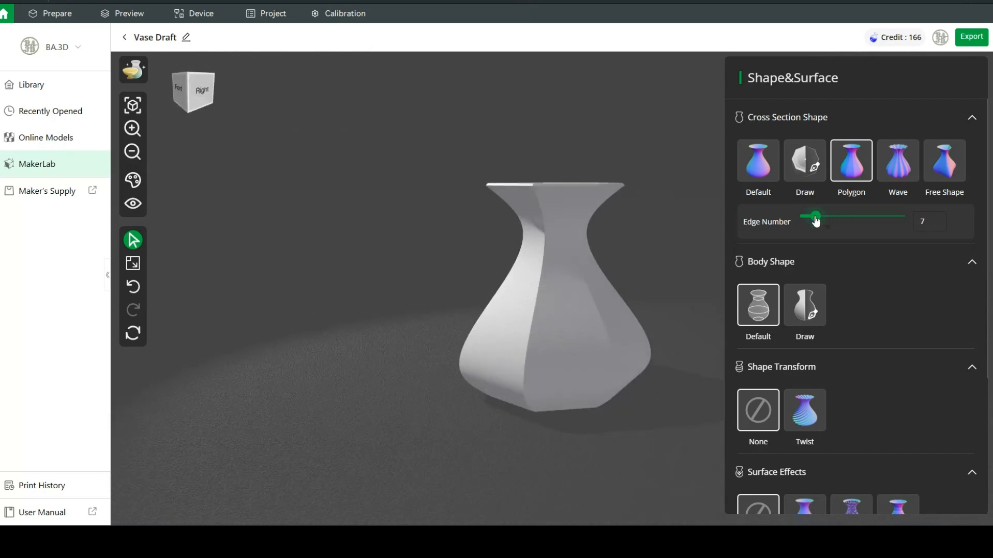
- Switch to a Wave cross-section with amplitude 0.26 and 29 waves, comparing Smooth and Straight styles
{"action": "left_click", "coordinate": [901, 162]}
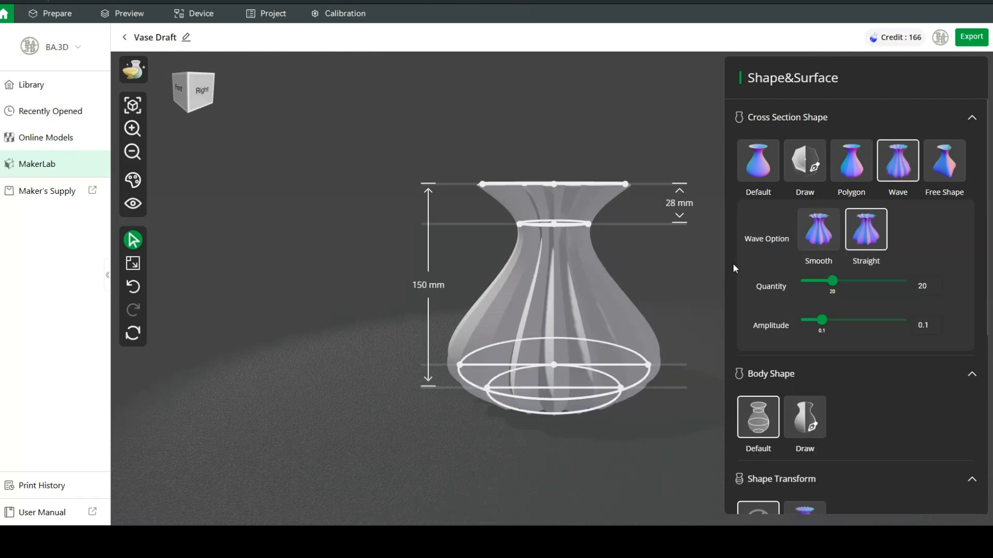
{"action": "left_click", "coordinate": [199, 104]}
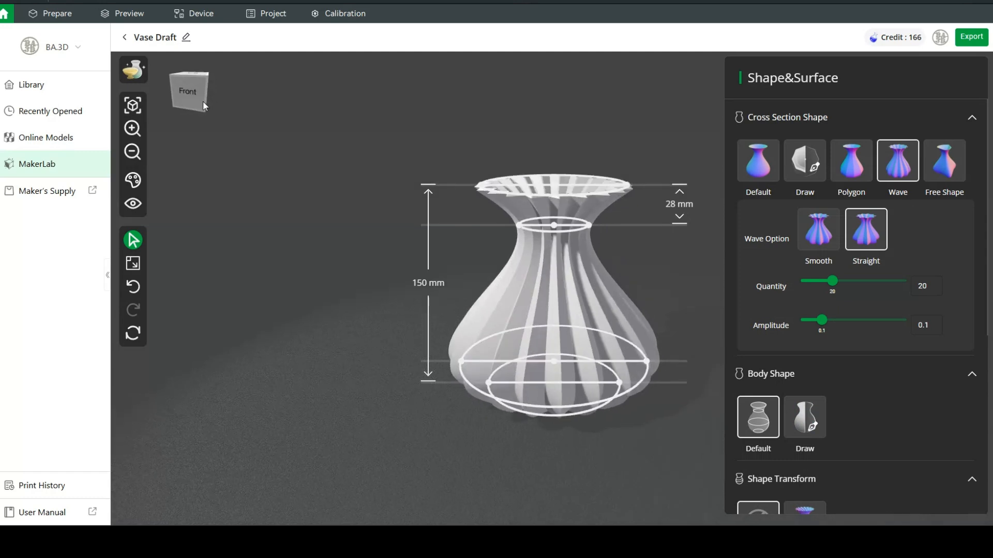
{"action": "left_click_drag", "start_coordinate": [838, 285], "coordinate": [812, 289]}
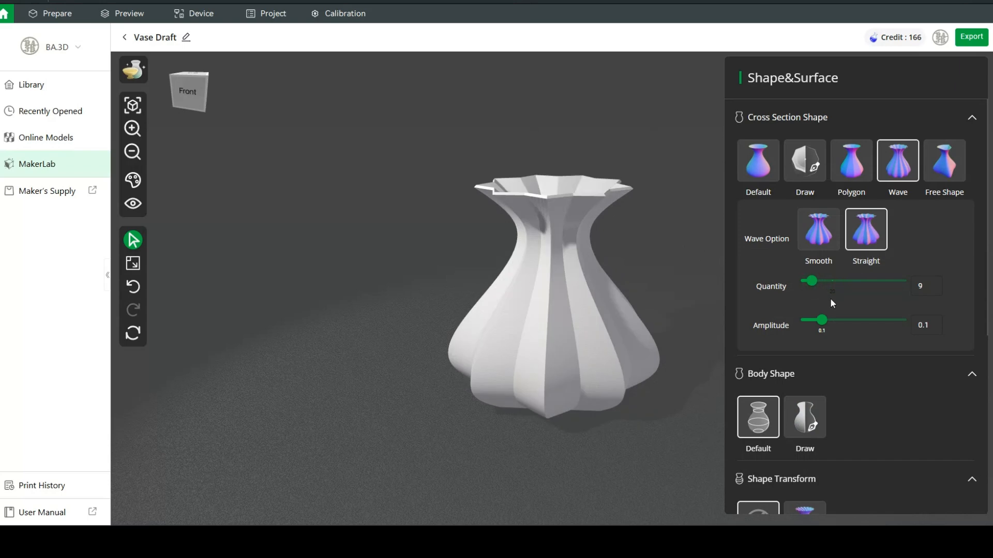
{"action": "mouse_move", "coordinate": [822, 322]}
{"action": "left_mouse_down"}
{"action": "mouse_move", "coordinate": [867, 324]}
{"action": "mouse_move", "coordinate": [835, 325]}
{"action": "left_mouse_up"}
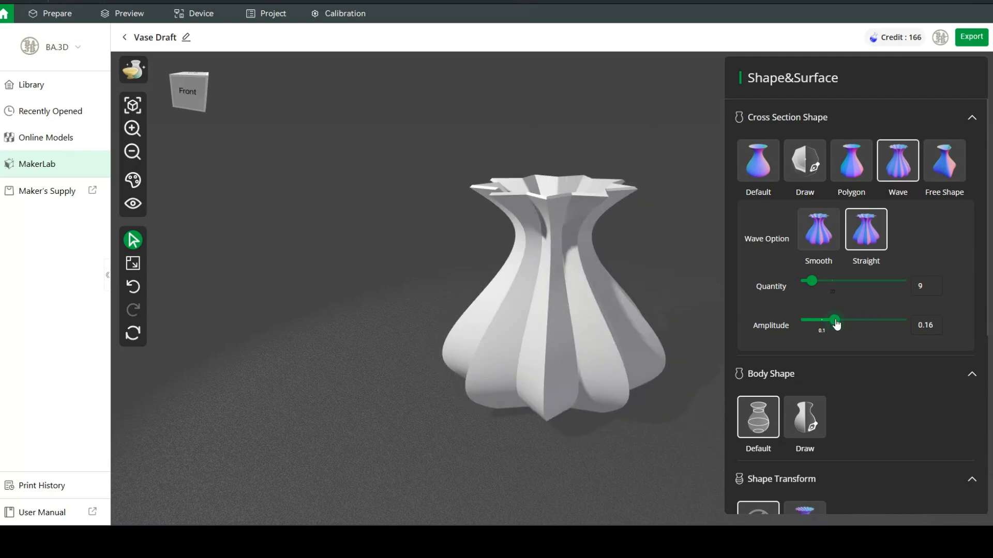
{"action": "left_click", "coordinate": [822, 232]}
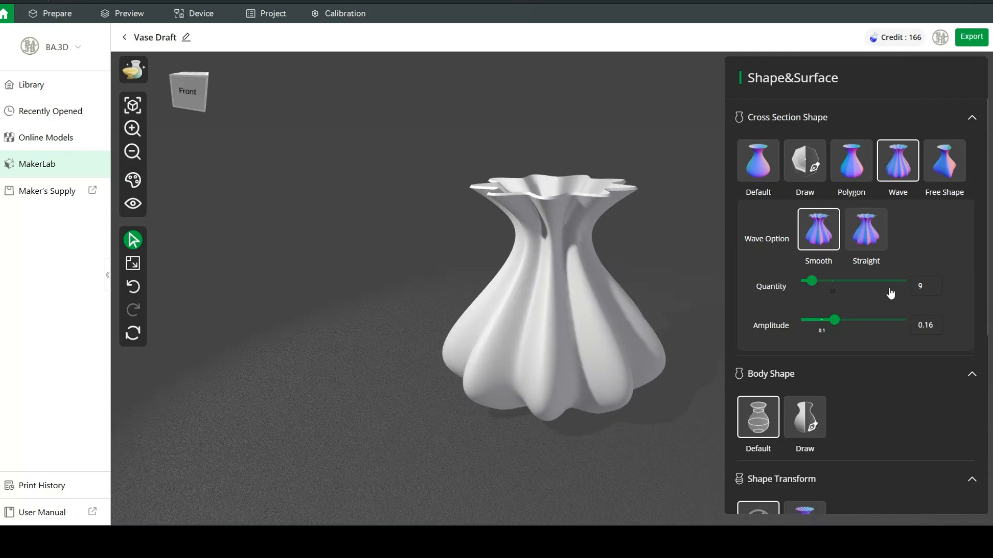
{"action": "left_click_drag", "start_coordinate": [834, 321], "coordinate": [857, 324]}
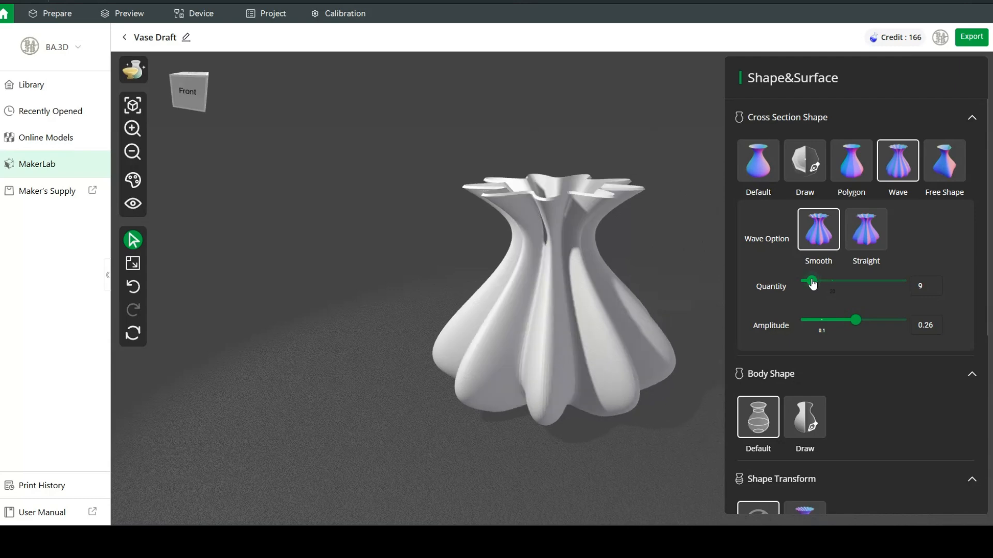
{"action": "left_click_drag", "start_coordinate": [812, 281], "coordinate": [848, 283]}
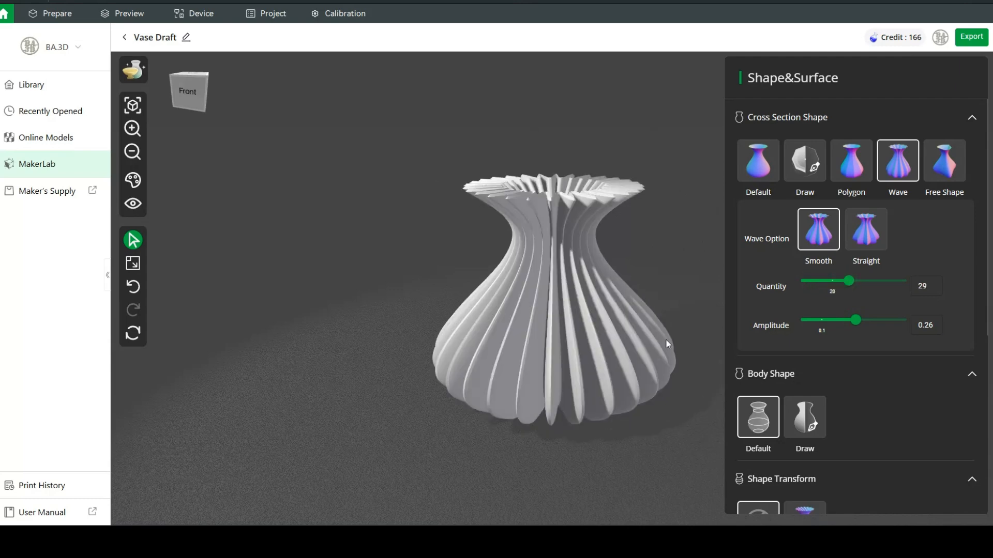
{"action": "left_click", "coordinate": [907, 163]}
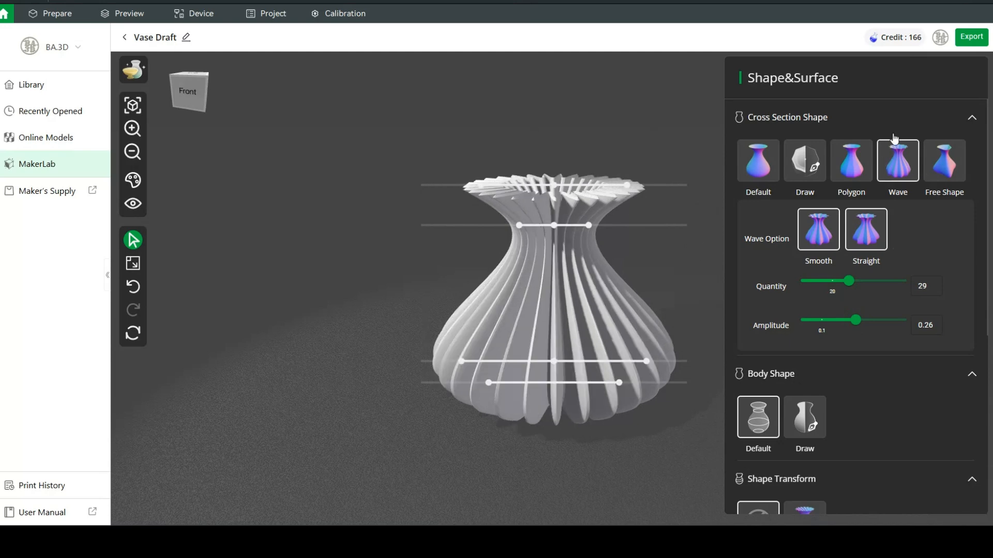
- Use a Free Shape cross-section, widening the neck to 71 mm and narrowing the lower ring to 91 mm
{"action": "left_click", "coordinate": [946, 163]}
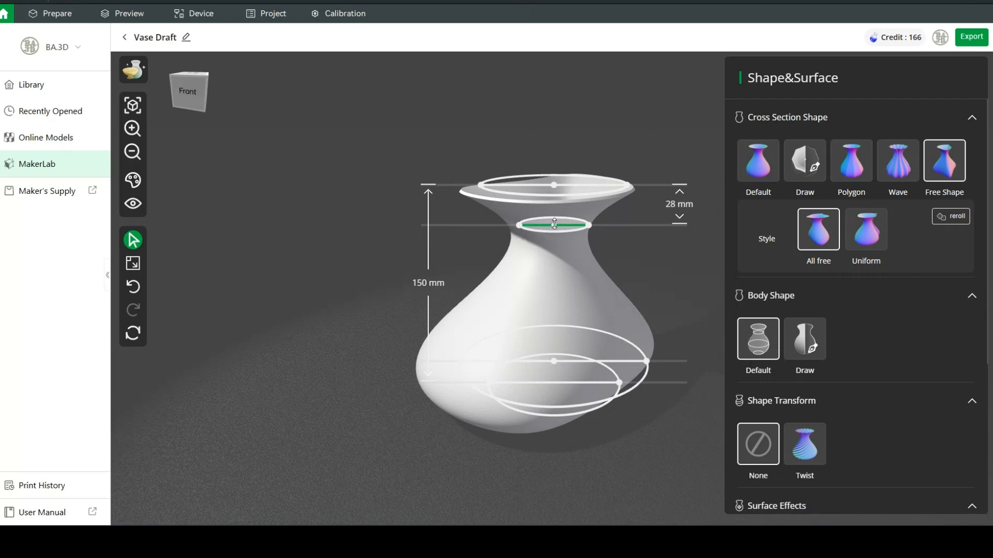
{"action": "left_click_drag", "start_coordinate": [553, 225], "coordinate": [552, 247]}
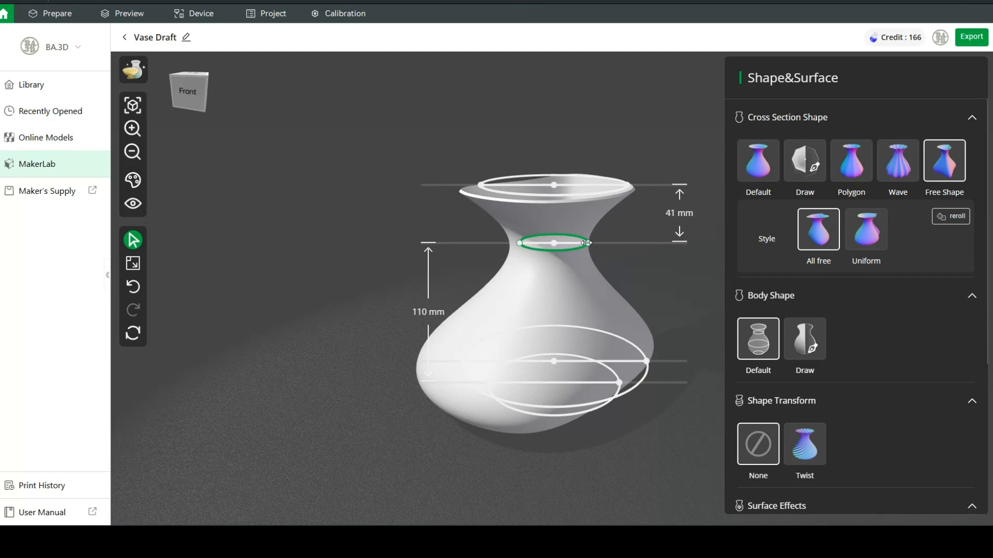
{"action": "left_click_drag", "start_coordinate": [586, 243], "coordinate": [604, 242]}
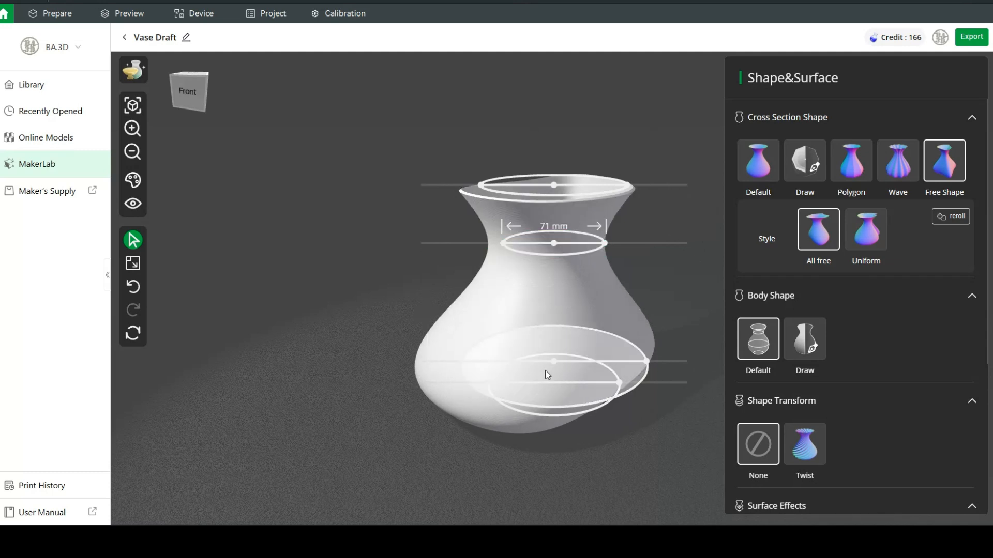
{"action": "left_click_drag", "start_coordinate": [554, 361], "coordinate": [557, 325]}
{"action": "left_click_drag", "start_coordinate": [460, 326], "coordinate": [492, 325]}
- Try the Uniform style, inspect the vase from several angles, then restore the Default round cross-section
{"action": "left_click", "coordinate": [187, 79]}
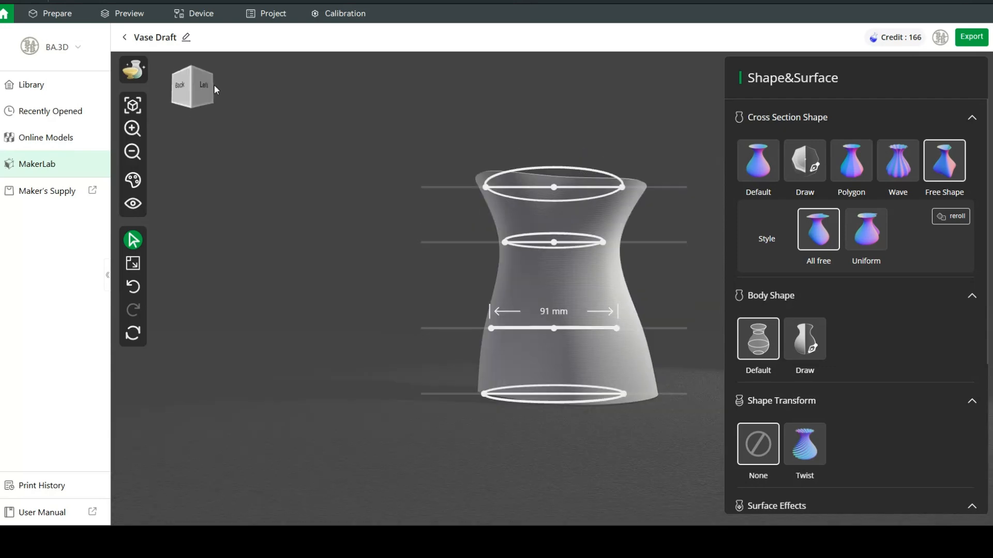
{"action": "mouse_move", "coordinate": [228, 89]}
{"action": "left_mouse_down"}
{"action": "mouse_move", "coordinate": [204, 91]}
{"action": "mouse_move", "coordinate": [215, 98]}
{"action": "mouse_move", "coordinate": [228, 83]}
{"action": "mouse_move", "coordinate": [227, 91]}
{"action": "left_mouse_up"}
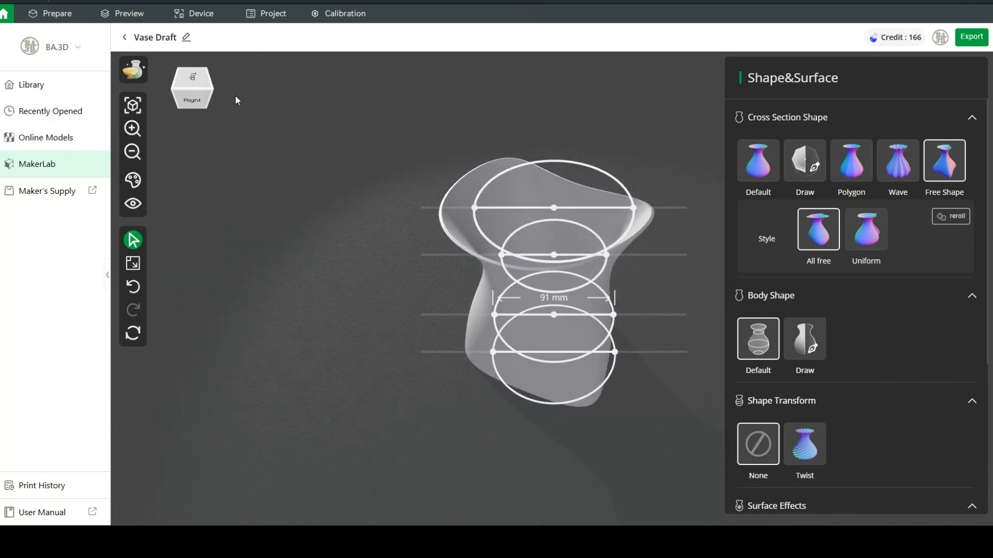
{"action": "left_click", "coordinate": [870, 233]}
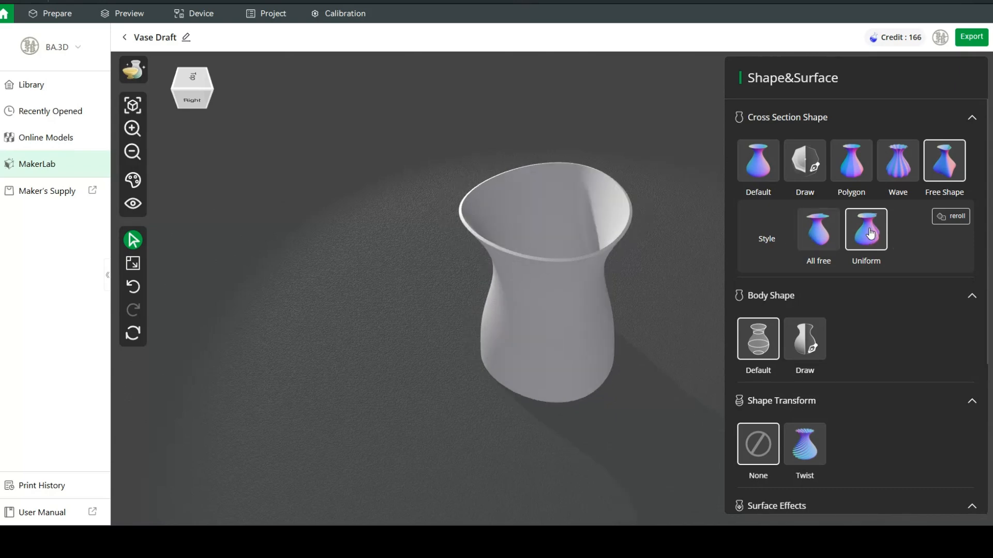
{"action": "left_click", "coordinate": [192, 98]}
{"action": "left_click", "coordinate": [196, 108]}
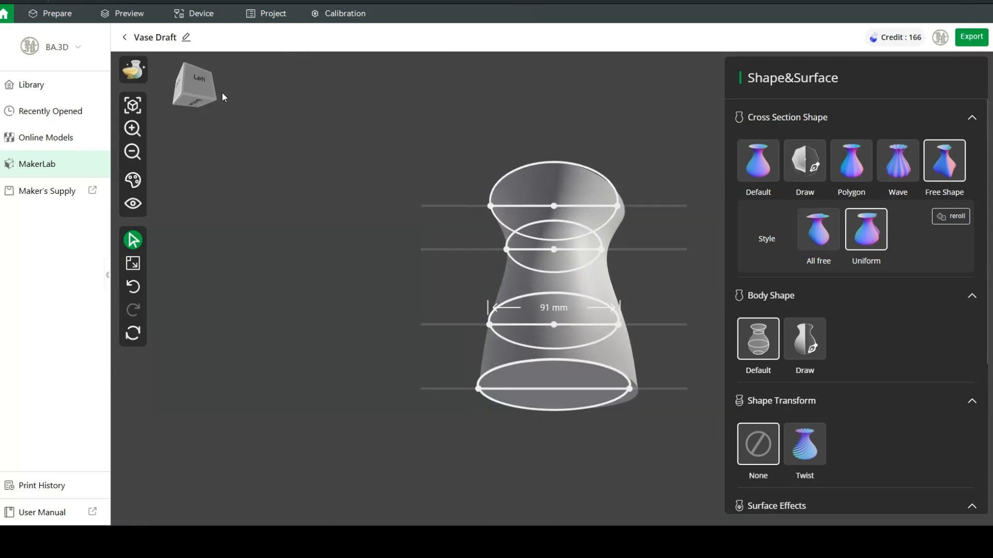
{"action": "mouse_move", "coordinate": [233, 93]}
{"action": "left_mouse_down"}
{"action": "mouse_move", "coordinate": [232, 85]}
{"action": "mouse_move", "coordinate": [217, 92]}
{"action": "left_mouse_up"}
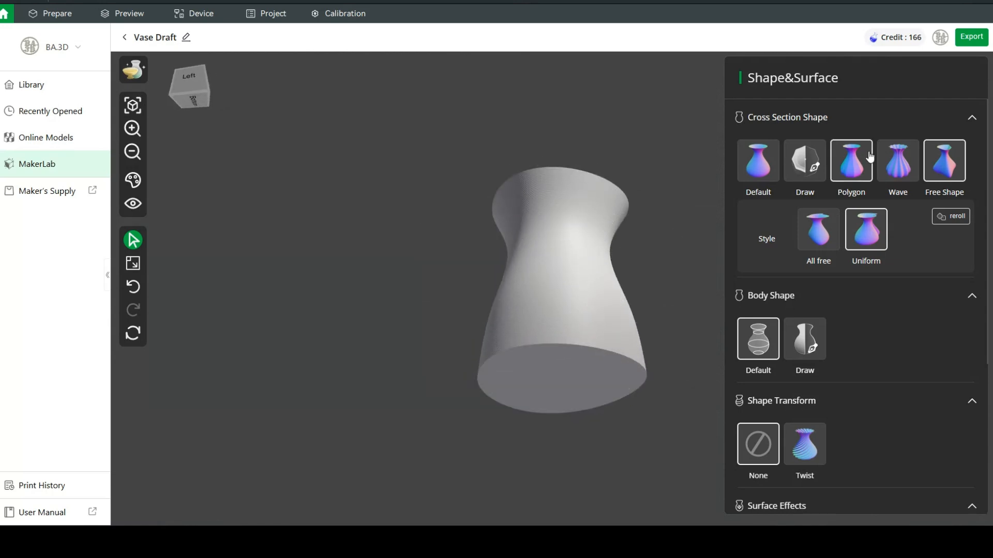
{"action": "left_click", "coordinate": [760, 164]}
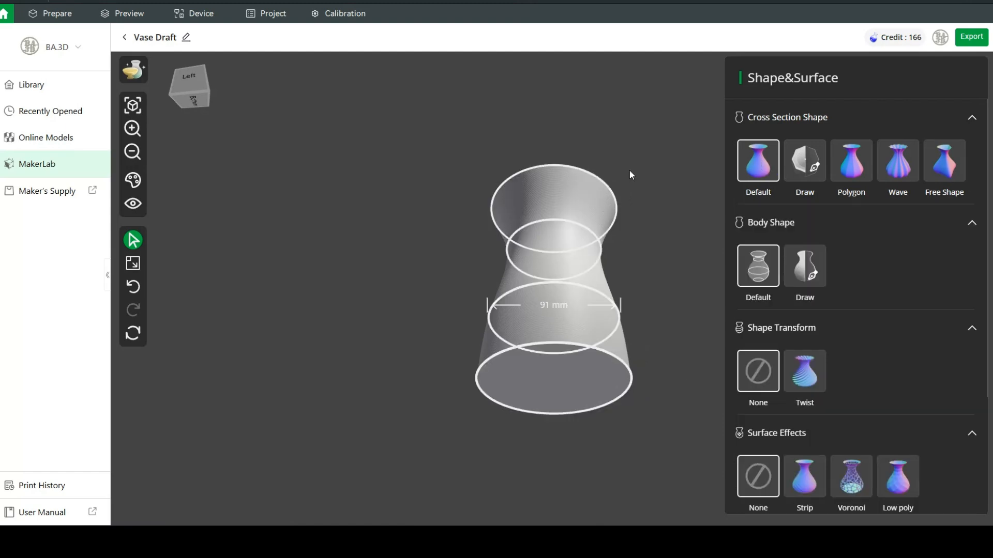
- Widen the bottom ring slightly and the belly to 100 mm, lower the neck, and widen the rim to 103 mm
{"action": "left_click", "coordinate": [185, 85]}
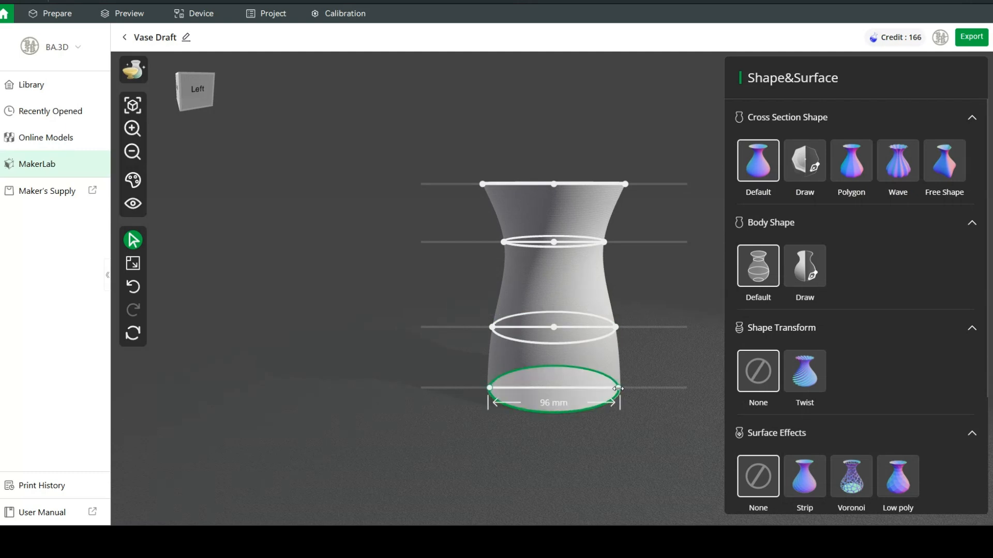
{"action": "left_click_drag", "start_coordinate": [618, 388], "coordinate": [605, 397]}
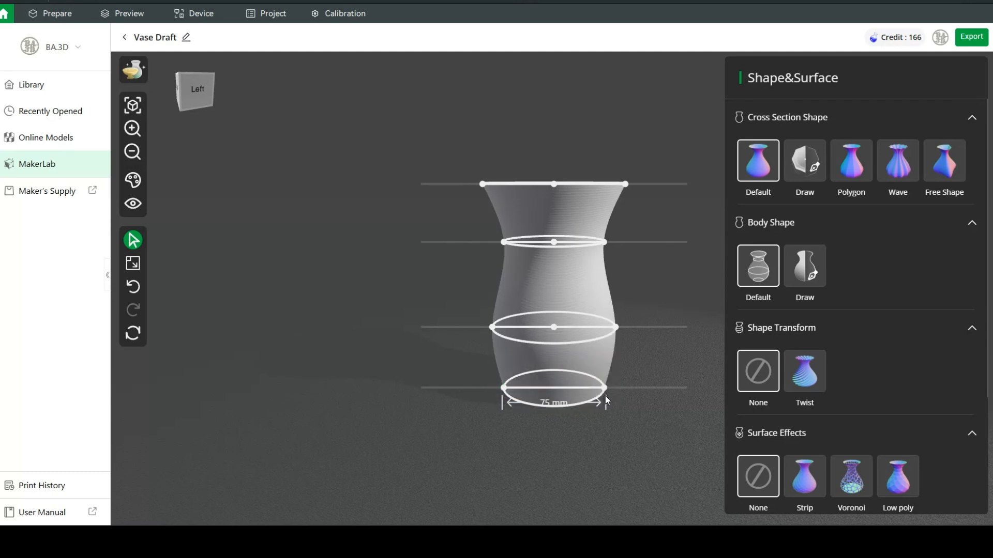
{"action": "left_click_drag", "start_coordinate": [554, 327], "coordinate": [552, 307]}
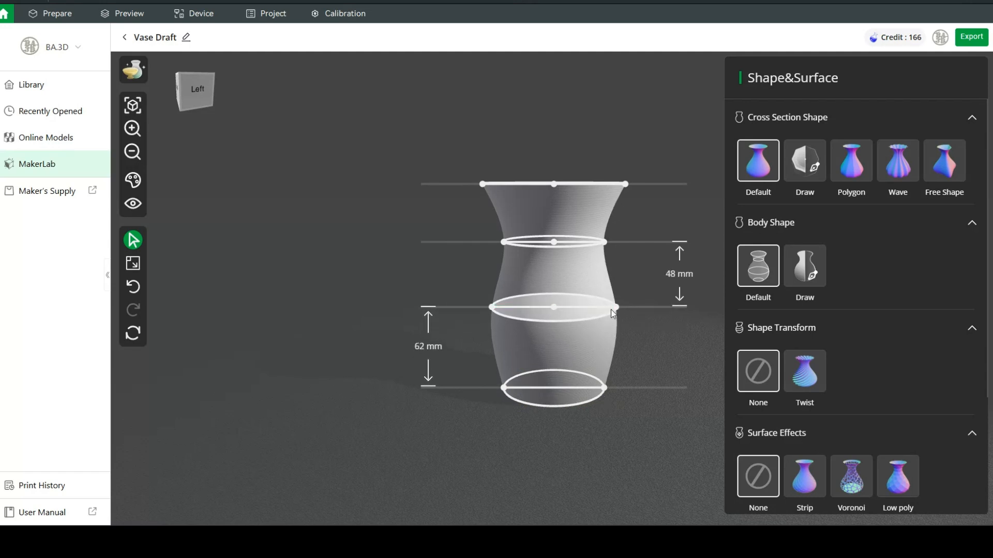
{"action": "left_click_drag", "start_coordinate": [616, 308], "coordinate": [623, 308]}
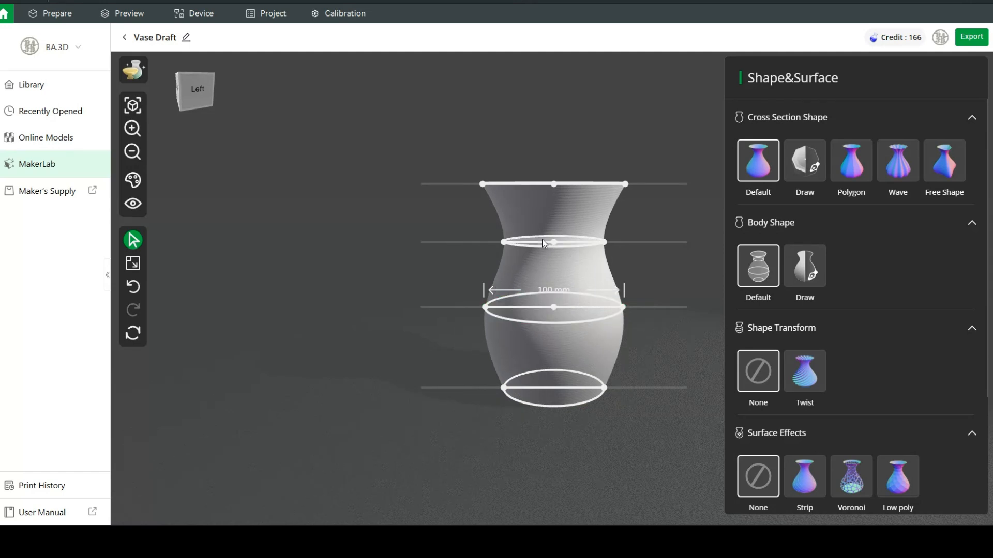
{"action": "left_click_drag", "start_coordinate": [555, 243], "coordinate": [610, 245]}
{"action": "left_click_drag", "start_coordinate": [625, 184], "coordinate": [635, 185]}
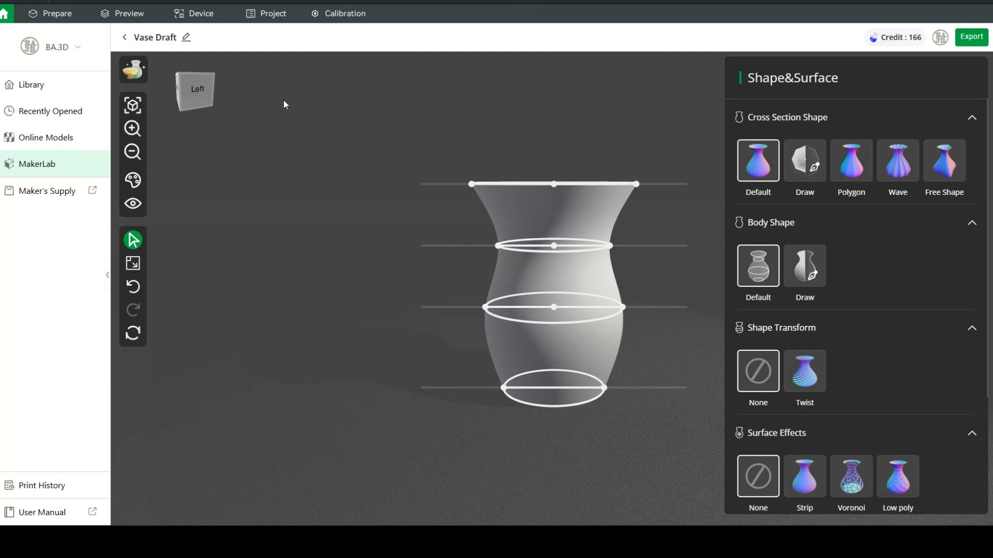
{"action": "left_click", "coordinate": [136, 204]}
{"action": "left_click", "coordinate": [191, 106]}
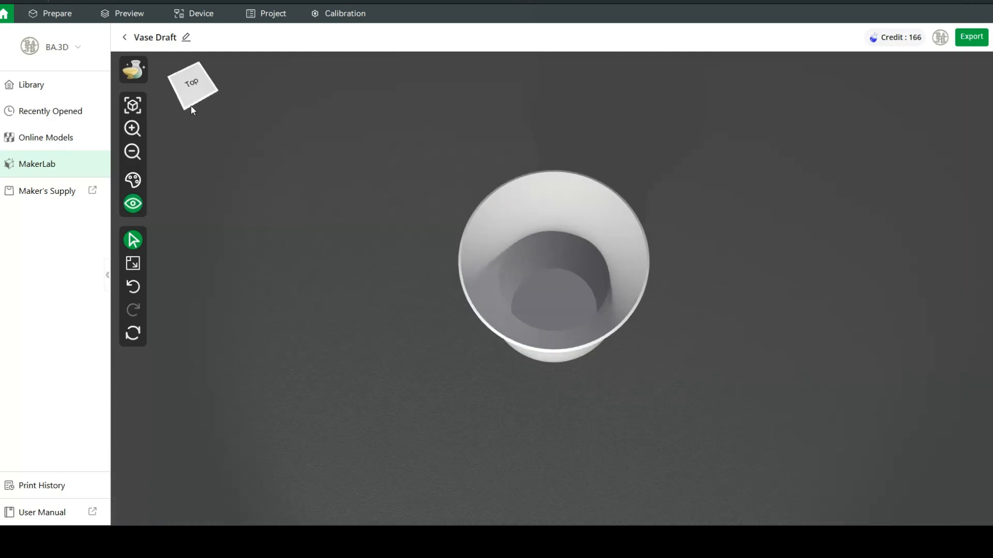
{"action": "mouse_move", "coordinate": [191, 106]}
{"action": "left_mouse_down"}
{"action": "mouse_move", "coordinate": [225, 92]}
{"action": "mouse_move", "coordinate": [188, 92]}
{"action": "left_mouse_up"}
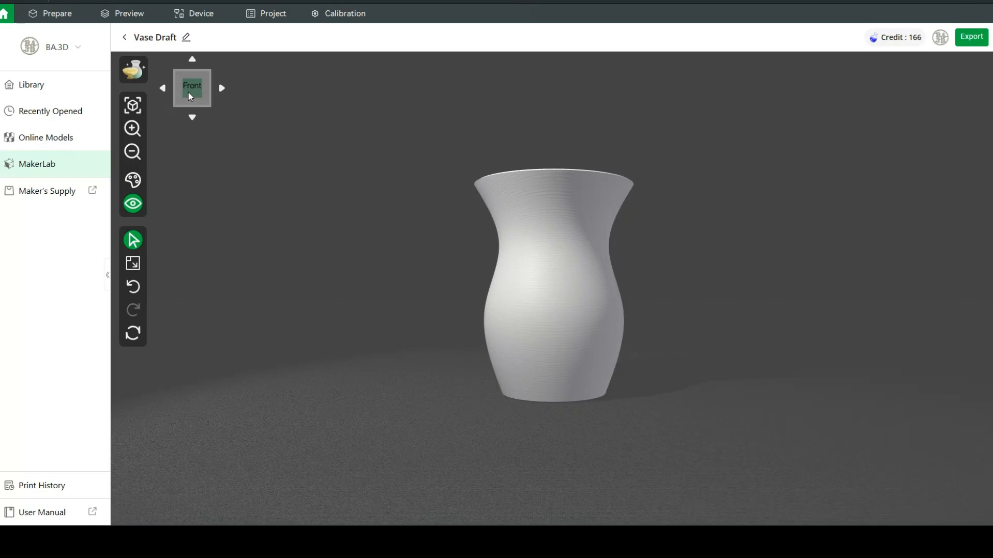
{"action": "left_click", "coordinate": [133, 106]}
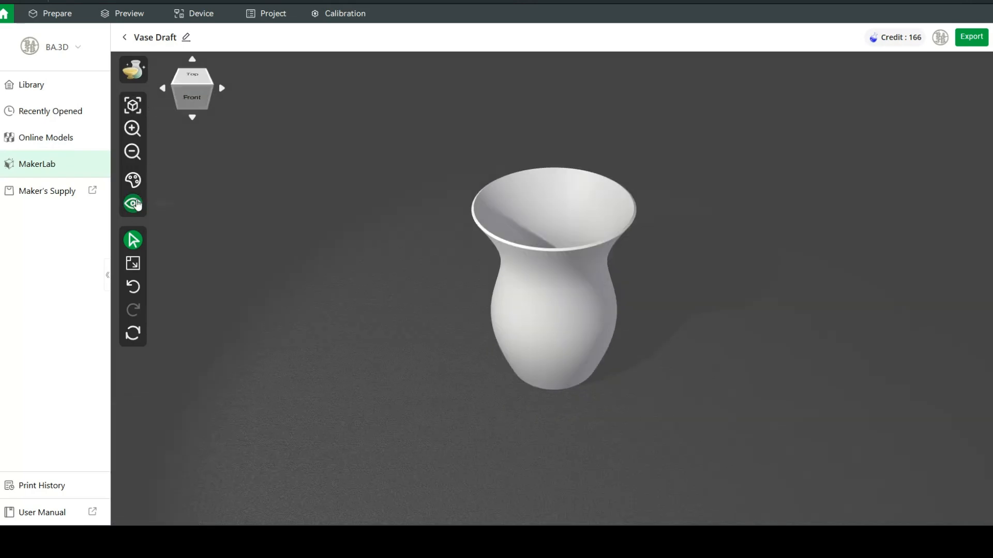
{"action": "left_click", "coordinate": [133, 204]}
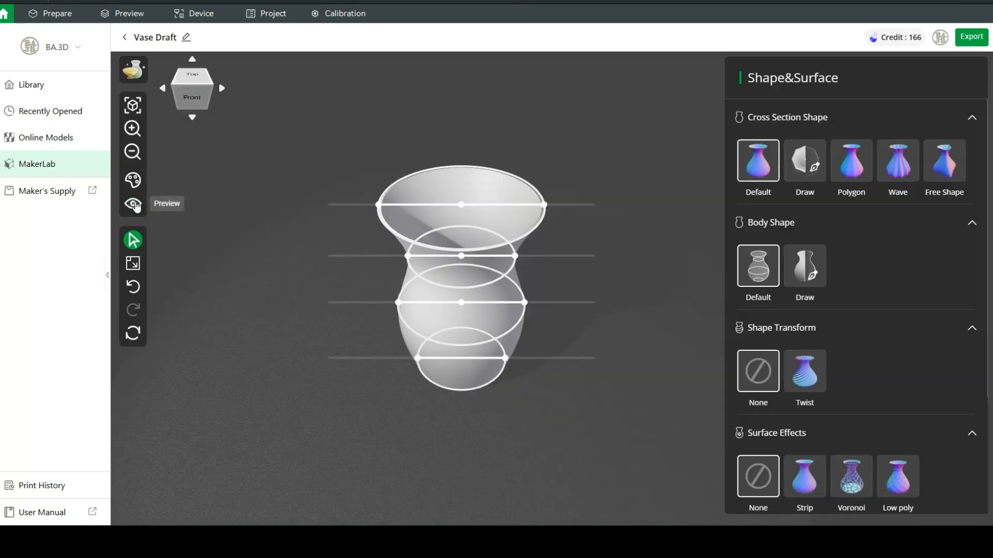
{"action": "left_click", "coordinate": [187, 99]}
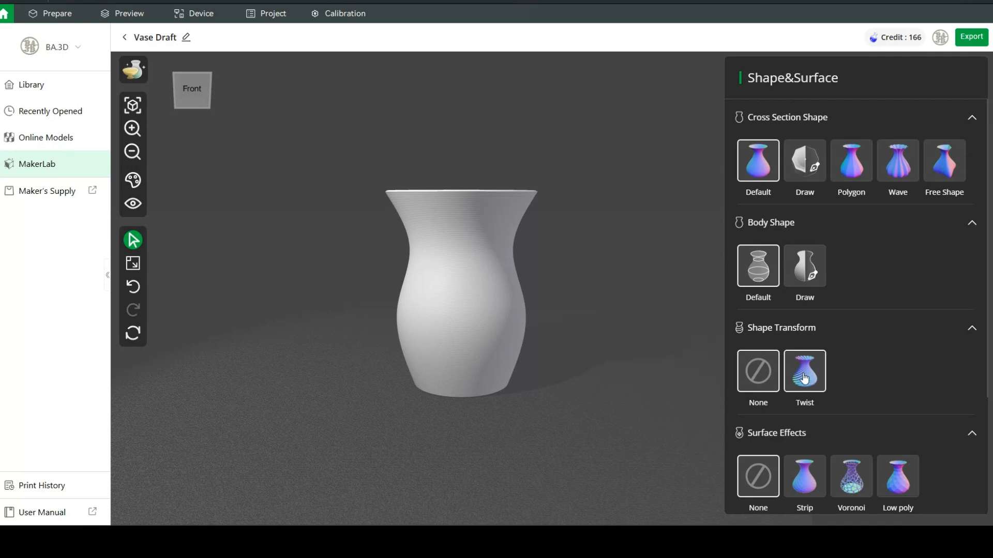
{"action": "mouse_move", "coordinate": [531, 224]}
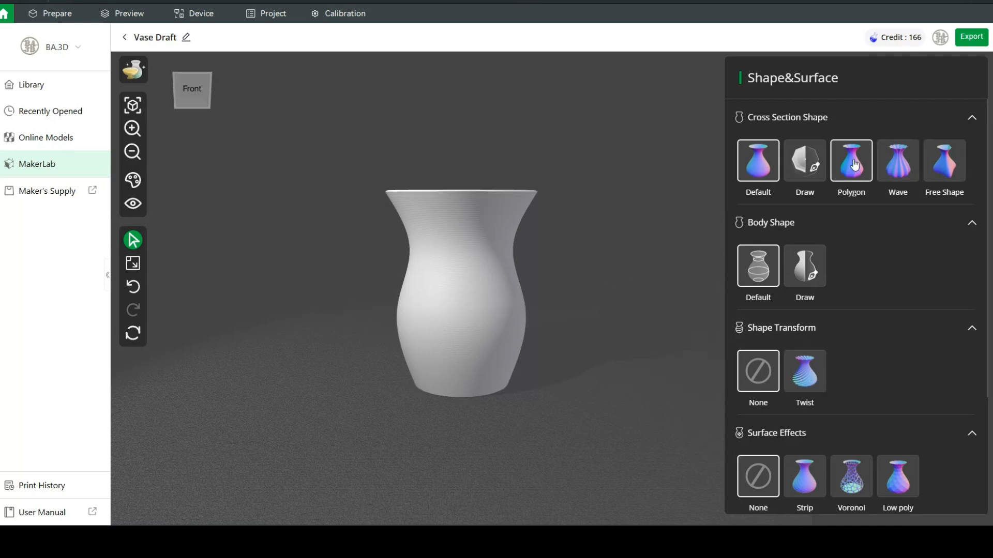
- Add a Twist transform, trying 158°, then restore the round cross-section and settle the angle at 7°
{"action": "left_click", "coordinate": [854, 163]}
{"action": "left_click", "coordinate": [817, 420]}
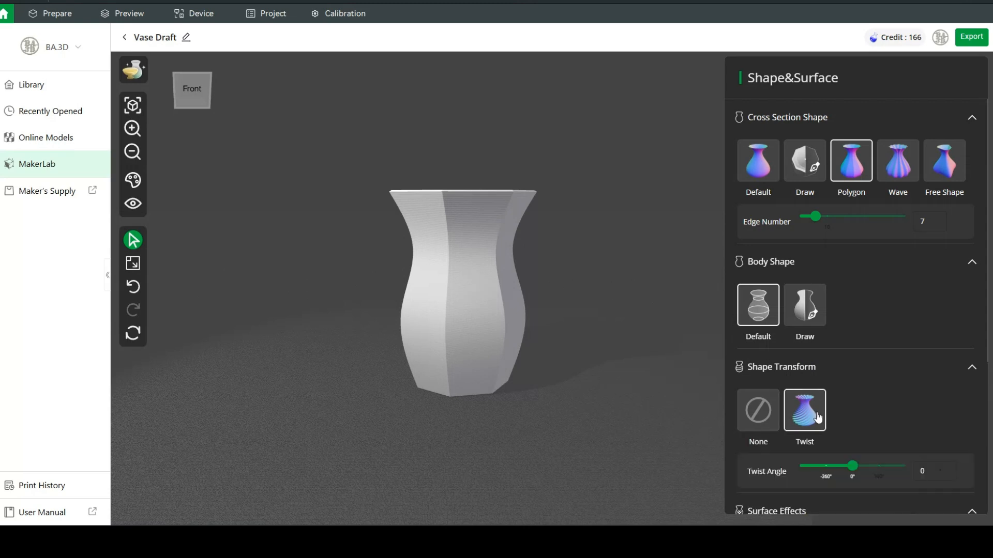
{"action": "left_click_drag", "start_coordinate": [854, 477], "coordinate": [866, 475]}
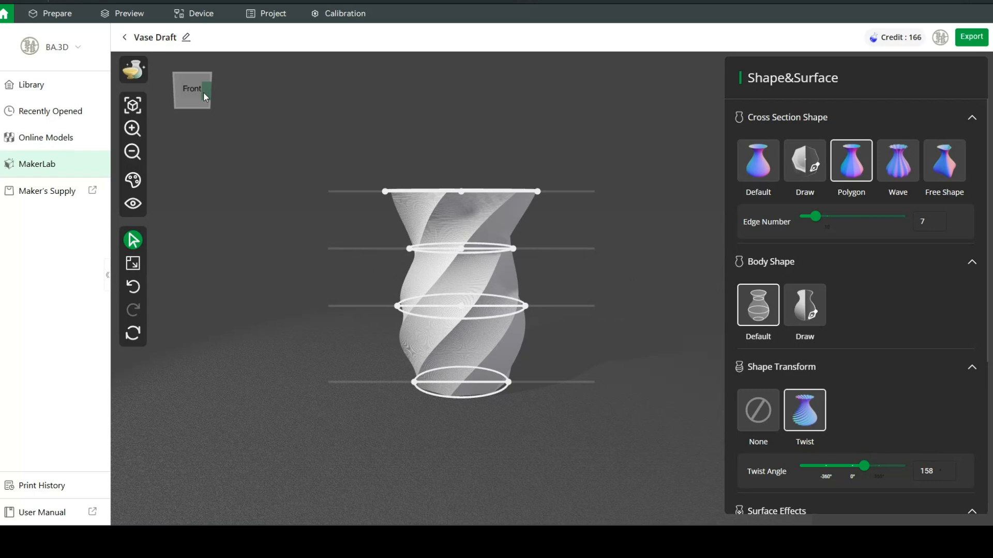
{"action": "mouse_move", "coordinate": [204, 94]}
{"action": "left_mouse_down"}
{"action": "mouse_move", "coordinate": [202, 104]}
{"action": "mouse_move", "coordinate": [202, 95]}
{"action": "left_mouse_up"}
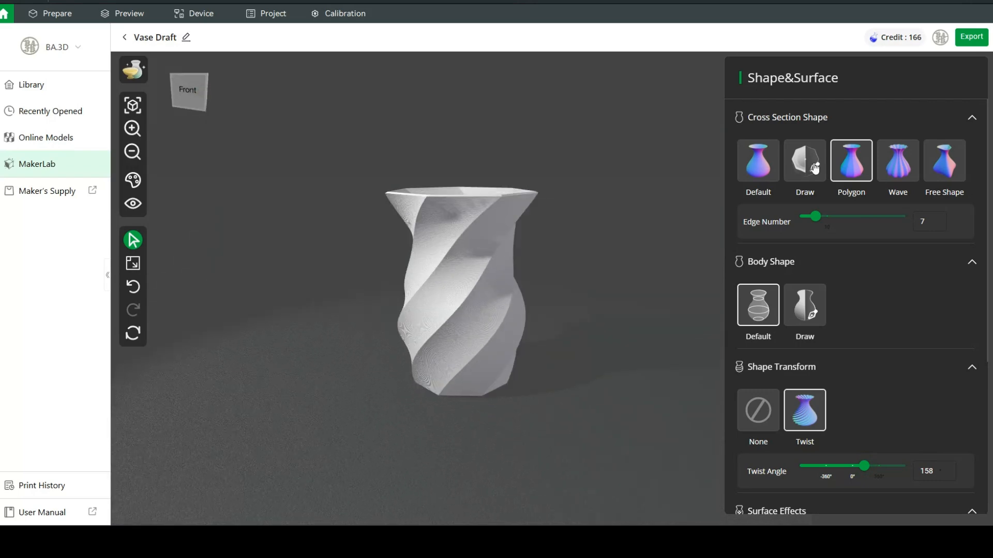
{"action": "left_click", "coordinate": [756, 164]}
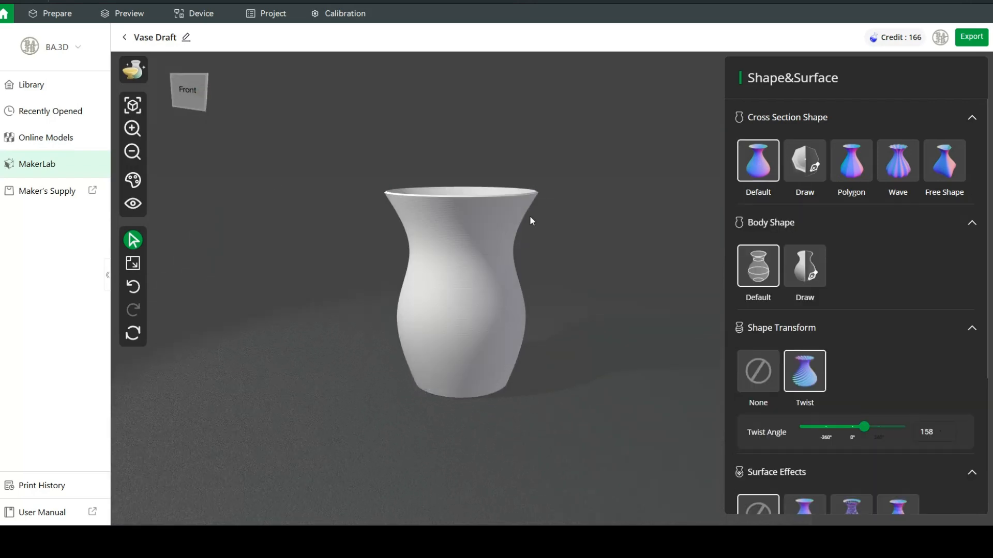
{"action": "mouse_move", "coordinate": [865, 436]}
{"action": "left_mouse_down"}
{"action": "mouse_move", "coordinate": [885, 437]}
{"action": "mouse_move", "coordinate": [853, 437]}
{"action": "left_mouse_up"}
- Apply the Strip surface effect in its crossed Double strip style
{"action": "scroll", "coordinate": [863, 311], "scroll_direction": "down", "scroll_amount": 2}
{"action": "scroll", "coordinate": [861, 306], "scroll_direction": "up", "scroll_amount": 2}
{"action": "scroll", "coordinate": [915, 349], "scroll_direction": "down", "scroll_amount": 2}
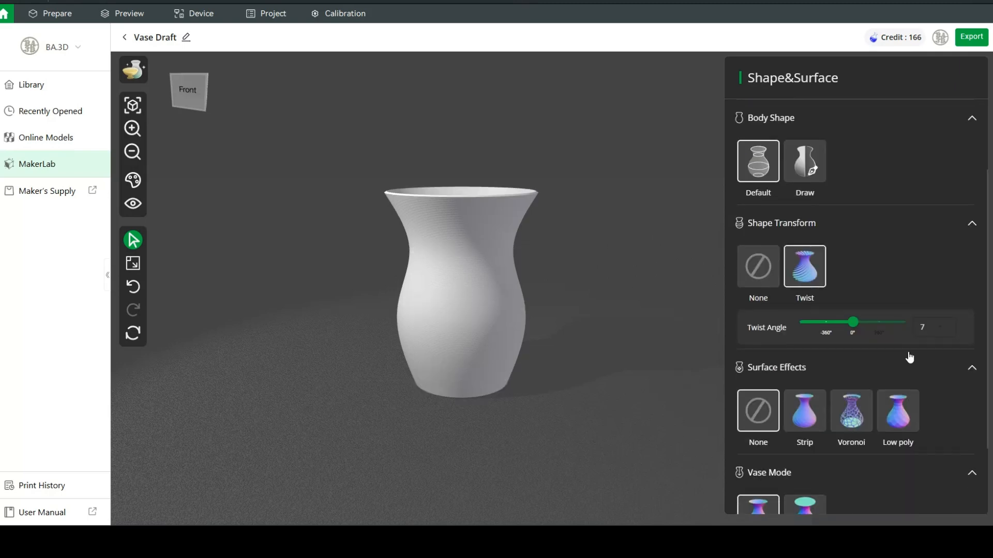
{"action": "scroll", "coordinate": [910, 357], "scroll_direction": "down", "scroll_amount": 1}
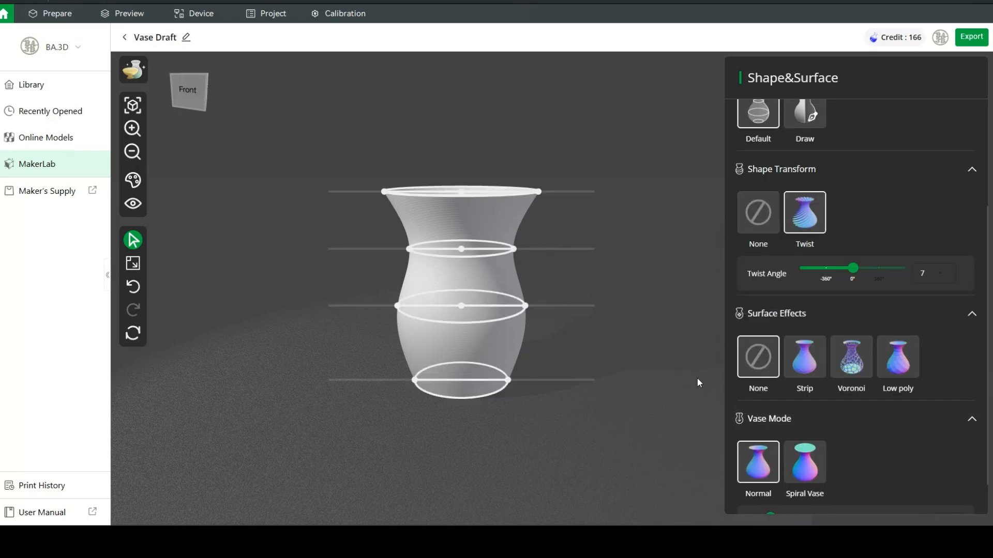
{"action": "left_click", "coordinate": [806, 361]}
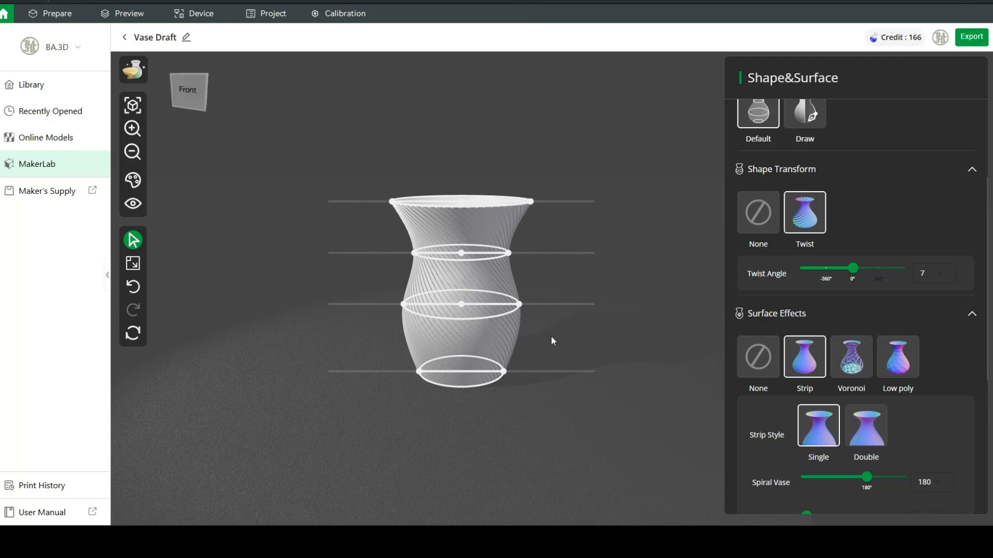
{"action": "scroll", "coordinate": [555, 466], "scroll_direction": "up", "scroll_amount": 3}
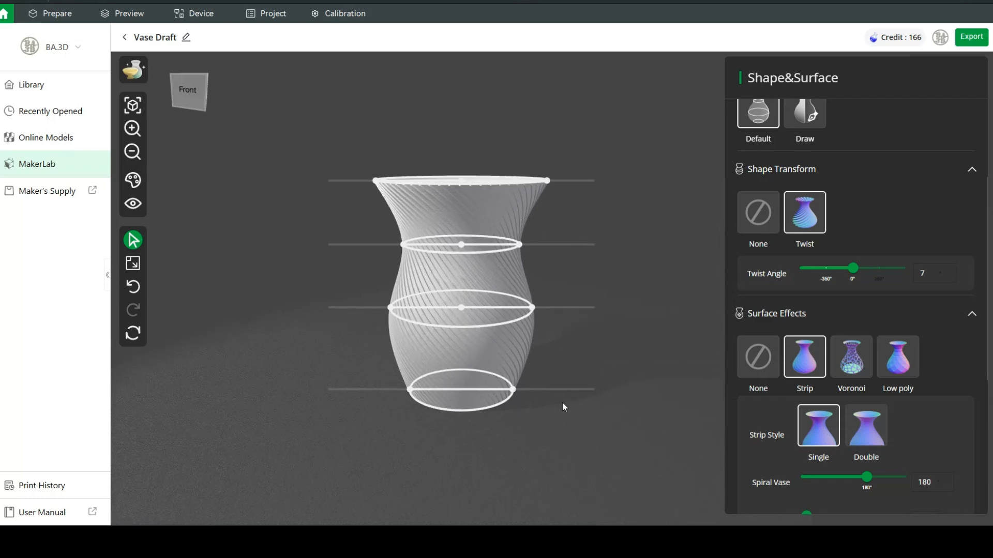
{"action": "left_click", "coordinate": [870, 433]}
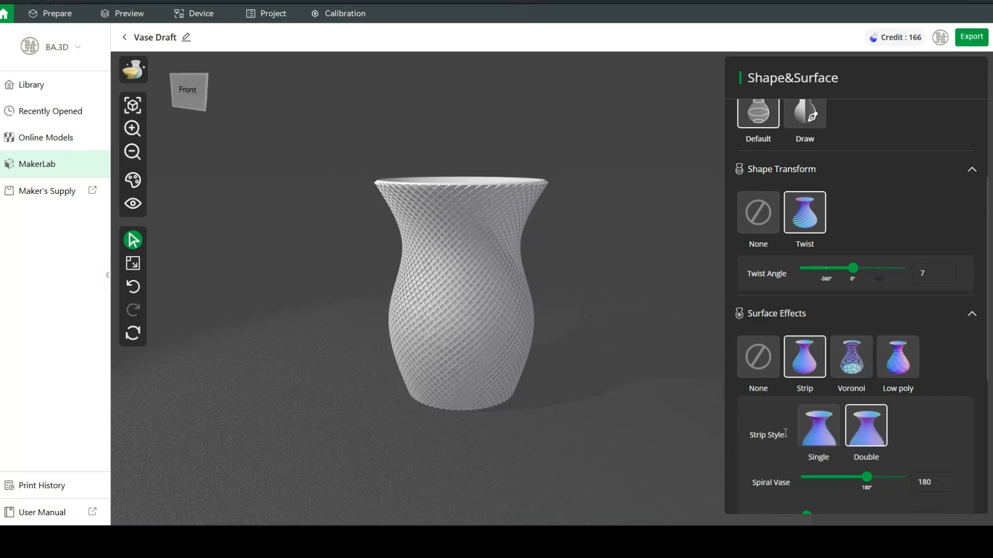
- Set the strip Width and Height to 2.1 and the Density to 30
{"action": "scroll", "coordinate": [928, 439], "scroll_direction": "down", "scroll_amount": 2}
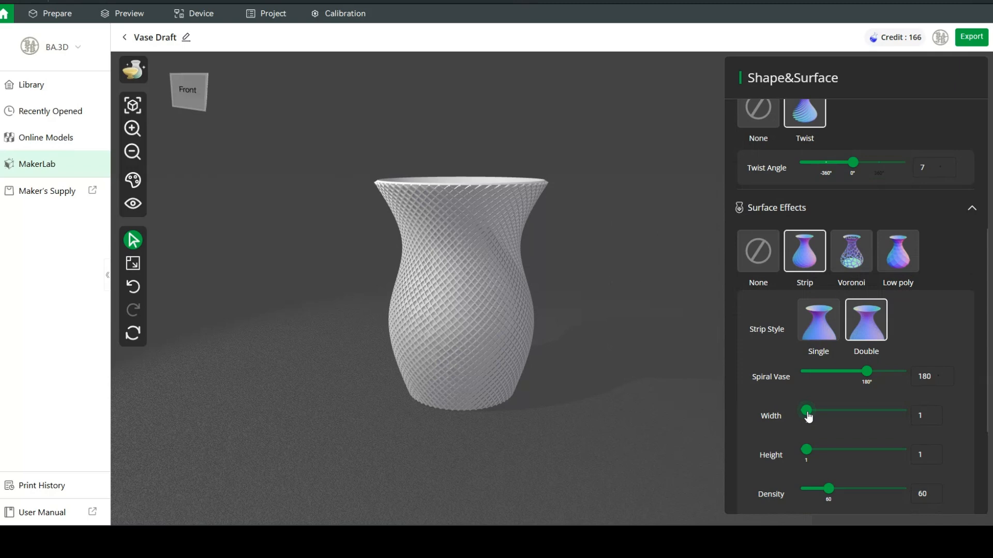
{"action": "left_click_drag", "start_coordinate": [807, 413], "coordinate": [819, 417]}
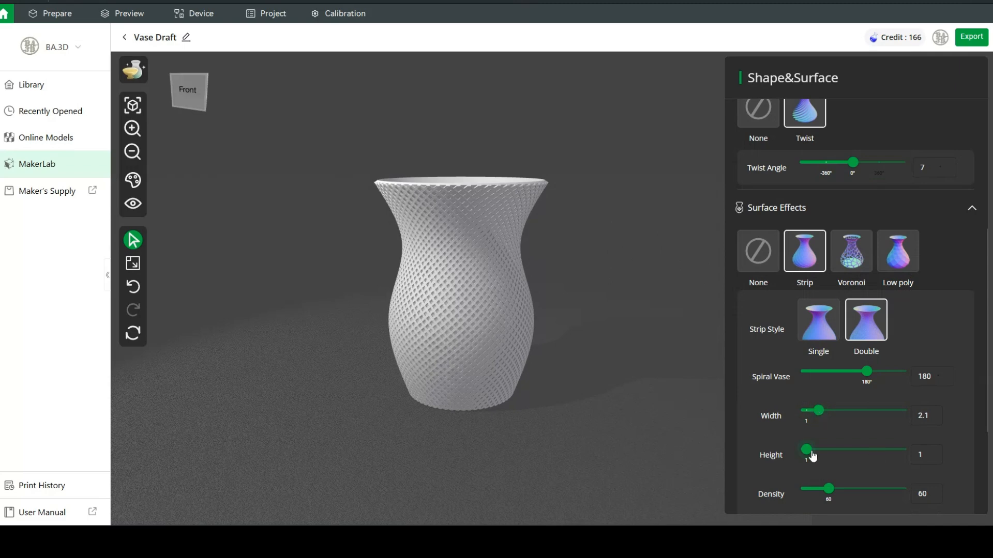
{"action": "left_click_drag", "start_coordinate": [809, 454], "coordinate": [819, 455]}
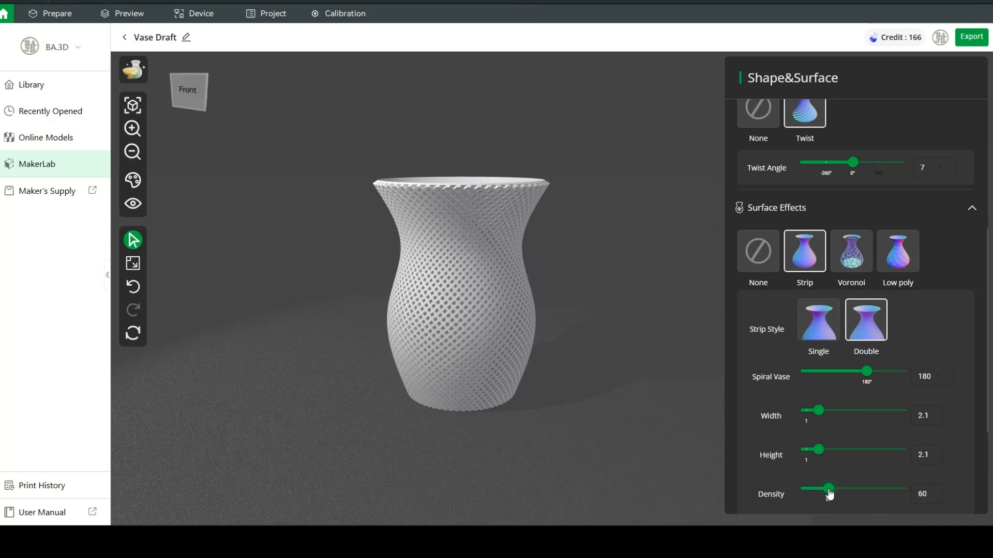
{"action": "left_click_drag", "start_coordinate": [829, 493], "coordinate": [813, 494]}
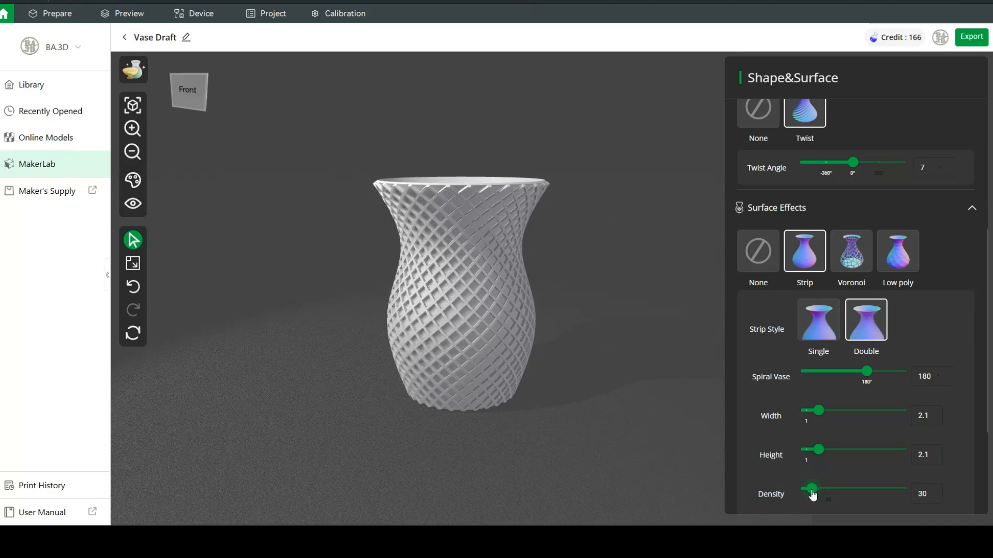
{"action": "mouse_move", "coordinate": [537, 301]}
{"action": "scroll", "coordinate": [500, 319], "scroll_direction": "up", "scroll_amount": 2}
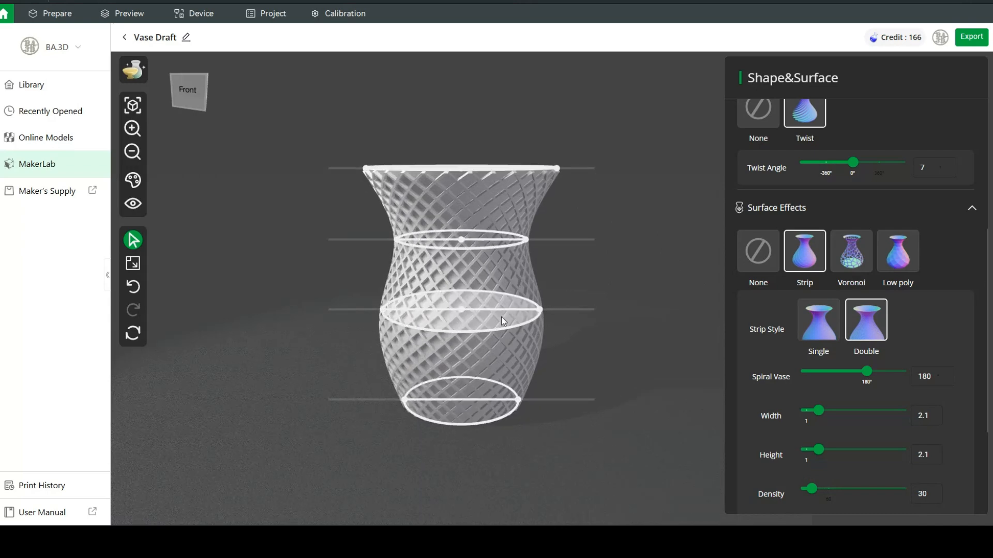
- Try Low poly, set Shape Transform to None, then apply the Voronoi surface effect
{"action": "left_click", "coordinate": [908, 256]}
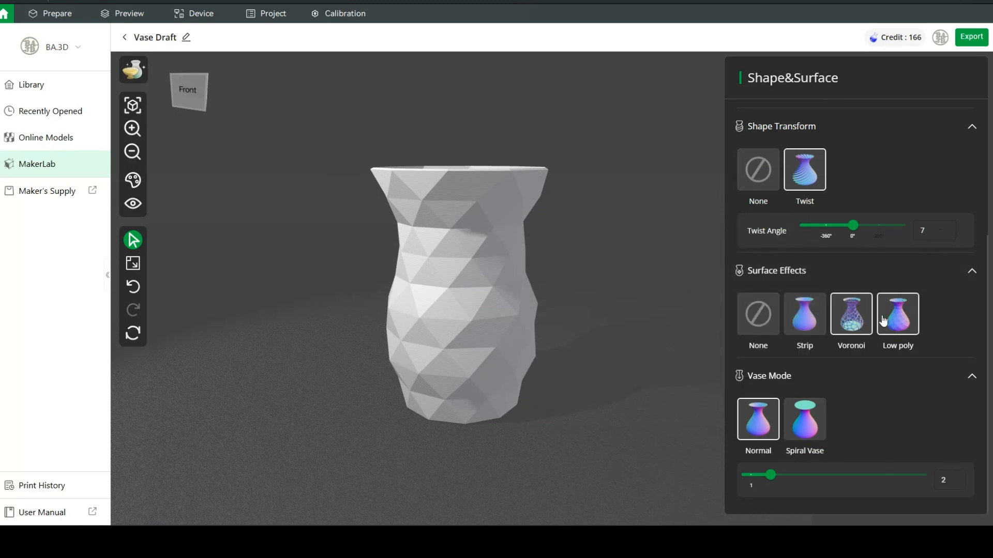
{"action": "left_click", "coordinate": [758, 175]}
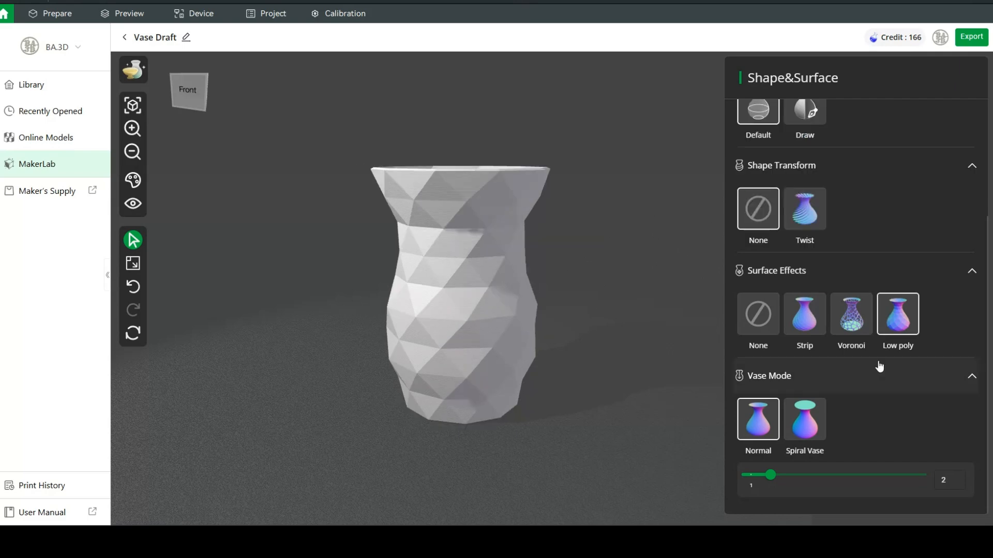
{"action": "left_click", "coordinate": [849, 318]}
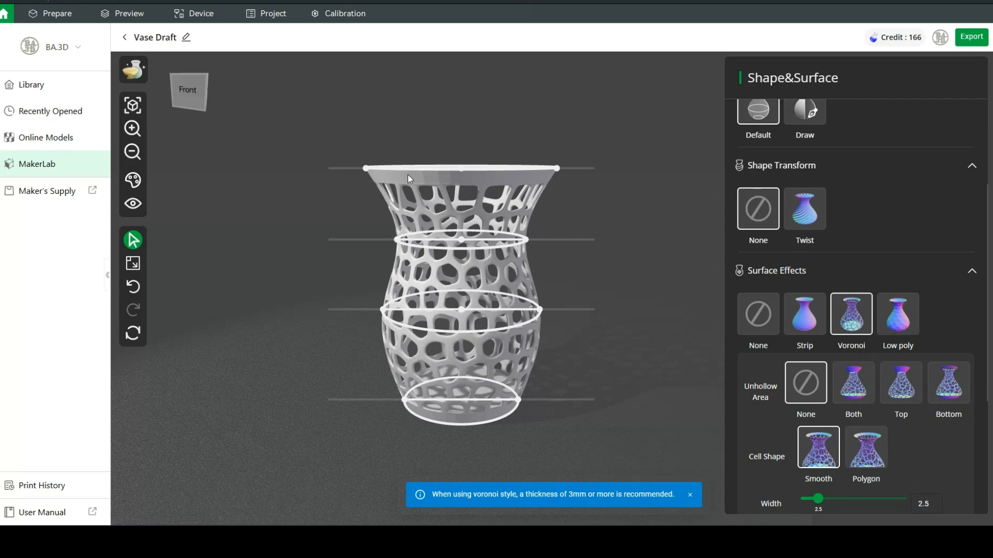
- Compare Unhollow Area options Both, Top and Bottom, then set it to None
{"action": "left_click", "coordinate": [862, 391]}
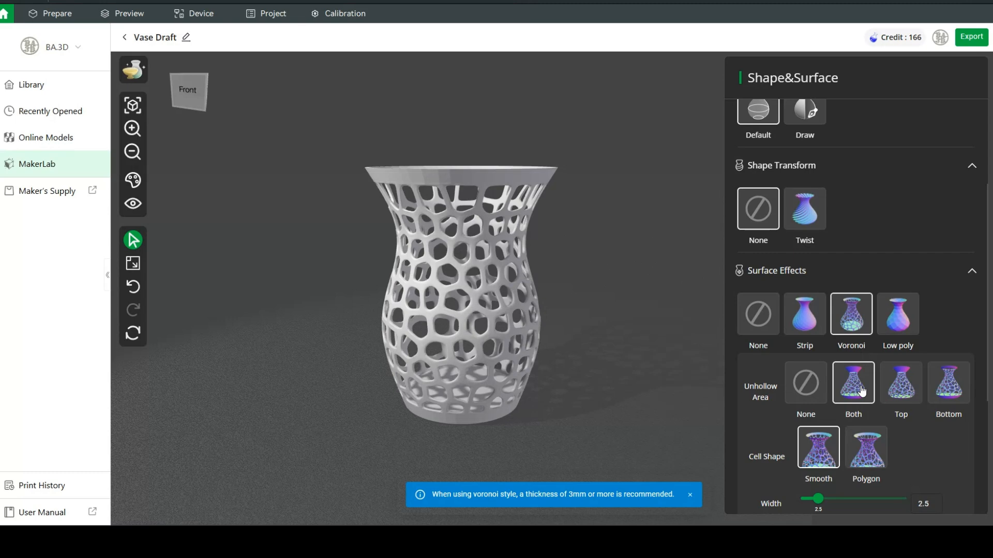
{"action": "left_click", "coordinate": [904, 393]}
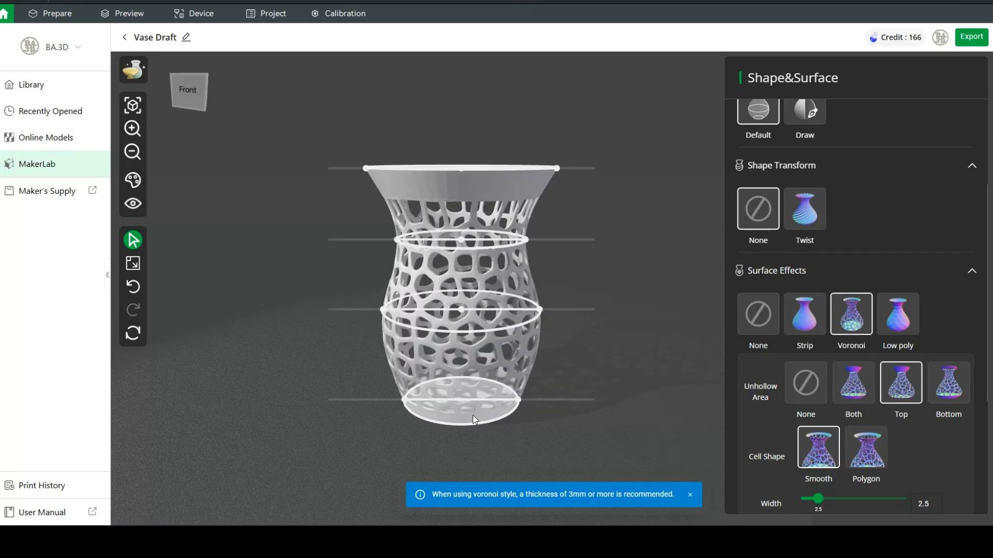
{"action": "left_click", "coordinate": [954, 389]}
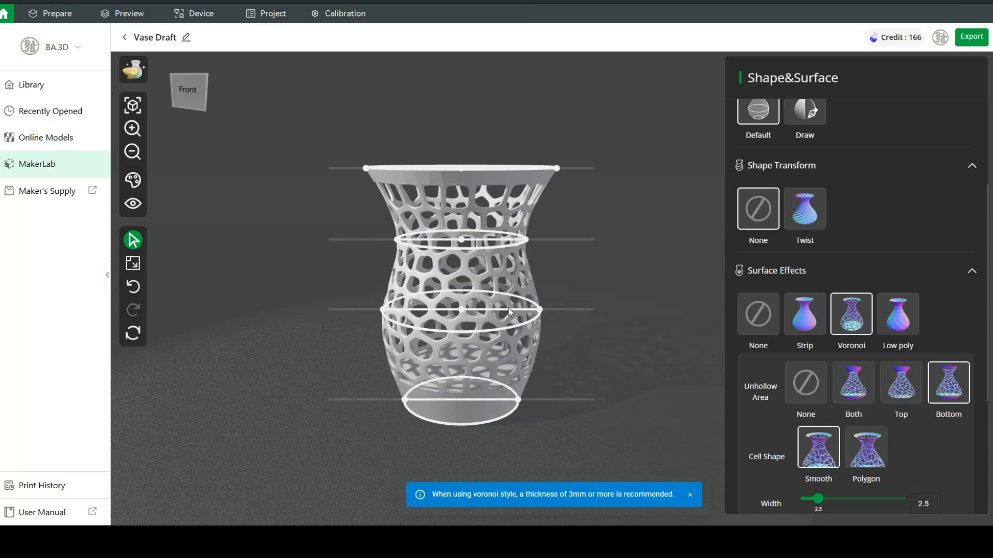
{"action": "left_click", "coordinate": [808, 386]}
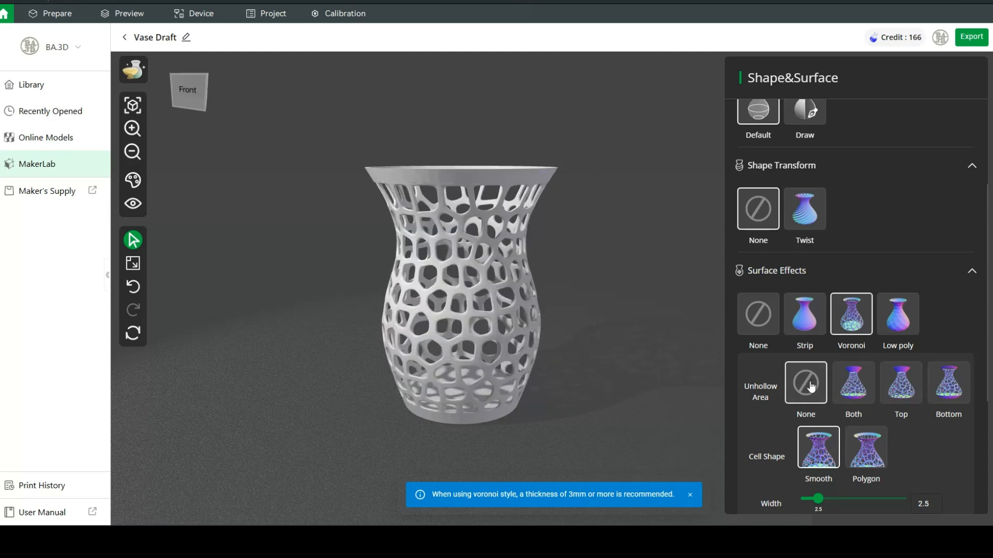
- Switch the Voronoi Cell Shape to Polygon for angular openings
{"action": "mouse_move", "coordinate": [482, 169]}
{"action": "mouse_move", "coordinate": [491, 295]}
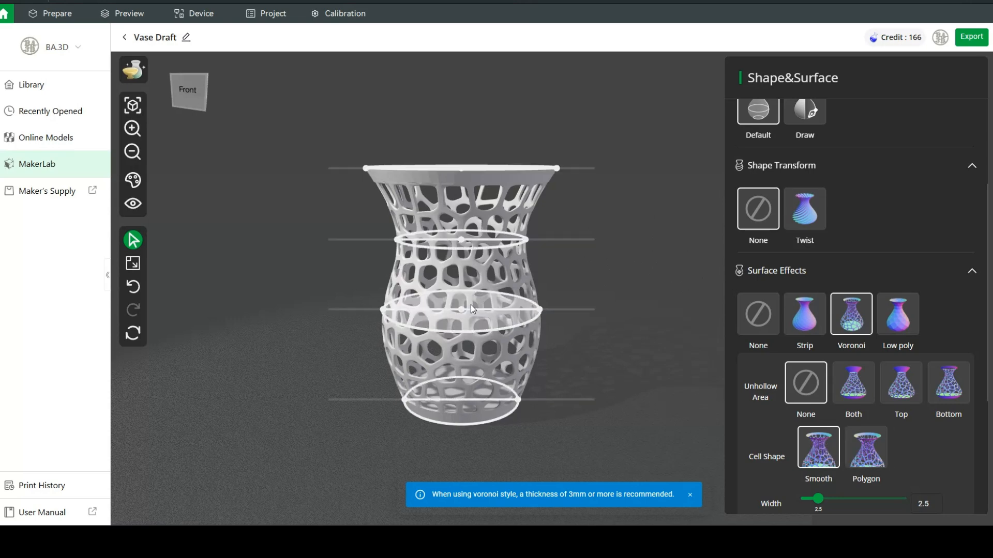
{"action": "left_click", "coordinate": [866, 448]}
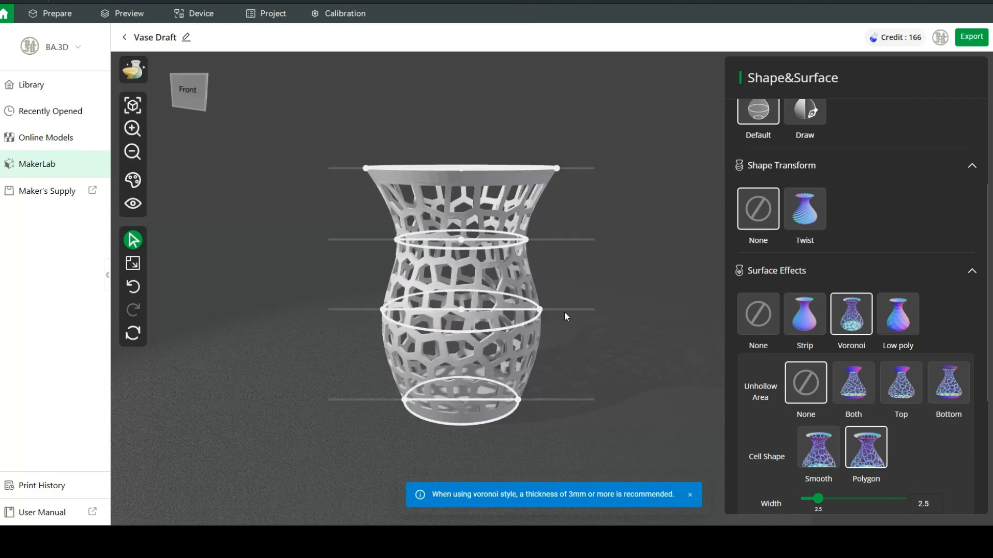
{"action": "scroll", "coordinate": [898, 443], "scroll_direction": "down", "scroll_amount": 1}
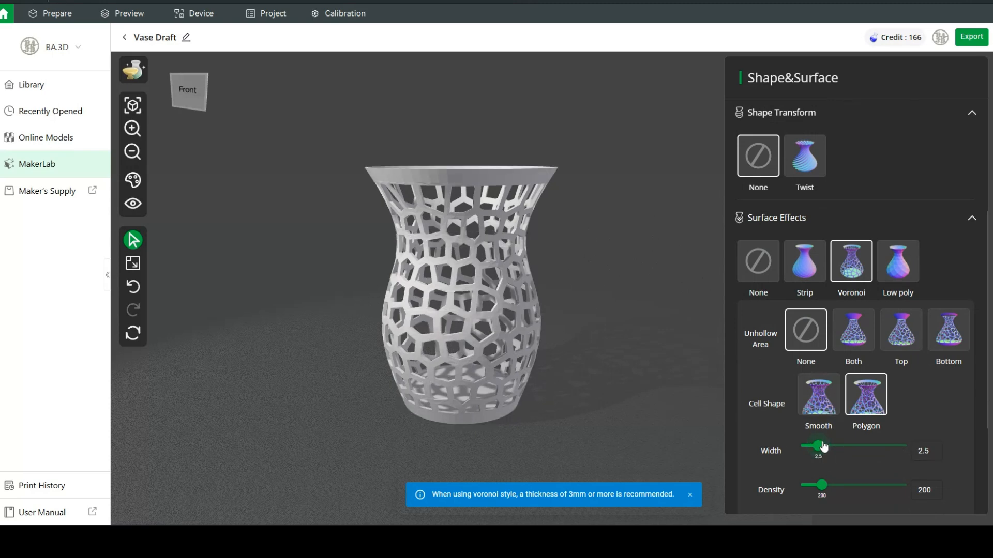
- Set Unhollow Area to Bottom and Polygon cells, returning Width to 2.5 and Density to 200
{"action": "left_click_drag", "start_coordinate": [819, 445], "coordinate": [872, 448]}
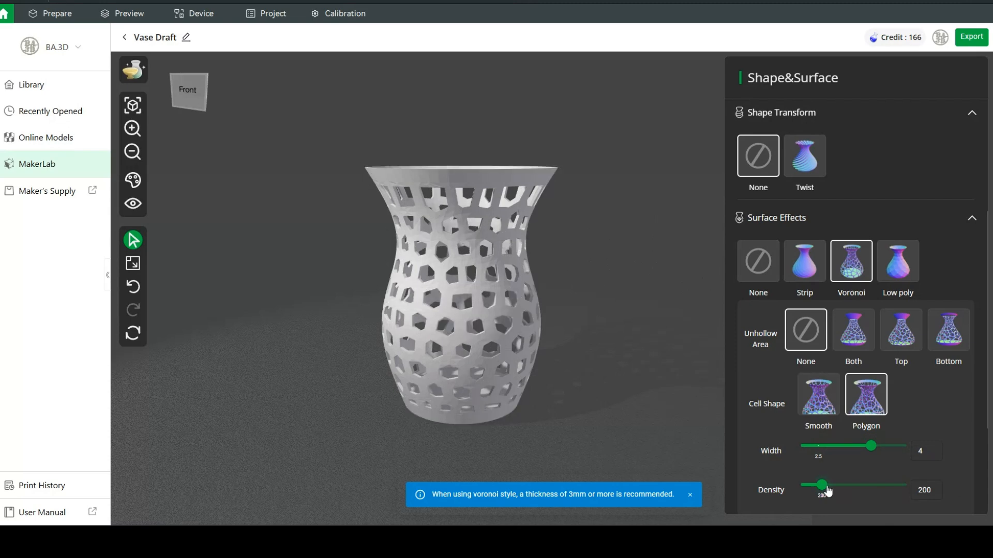
{"action": "left_click_drag", "start_coordinate": [826, 489], "coordinate": [854, 490]}
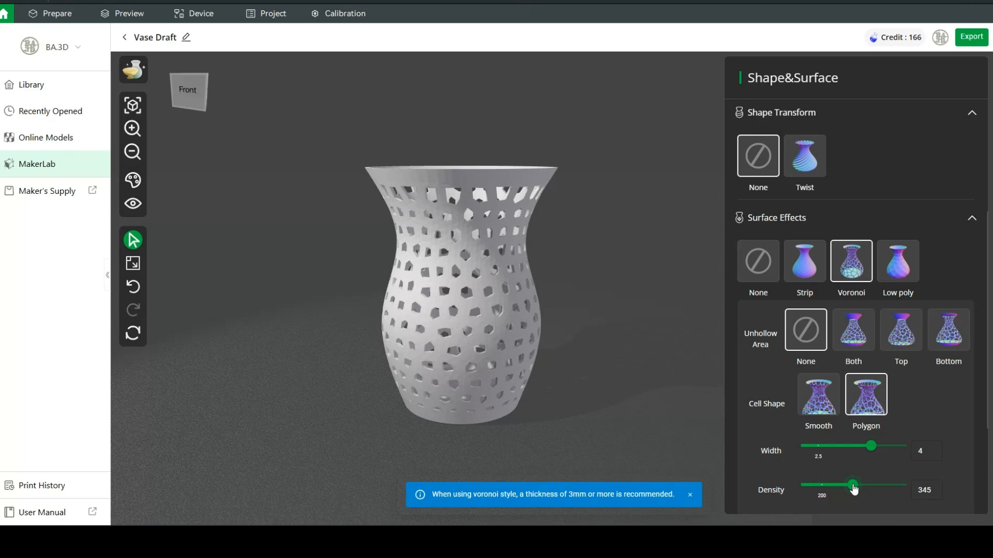
{"action": "left_click_drag", "start_coordinate": [854, 489], "coordinate": [810, 494]}
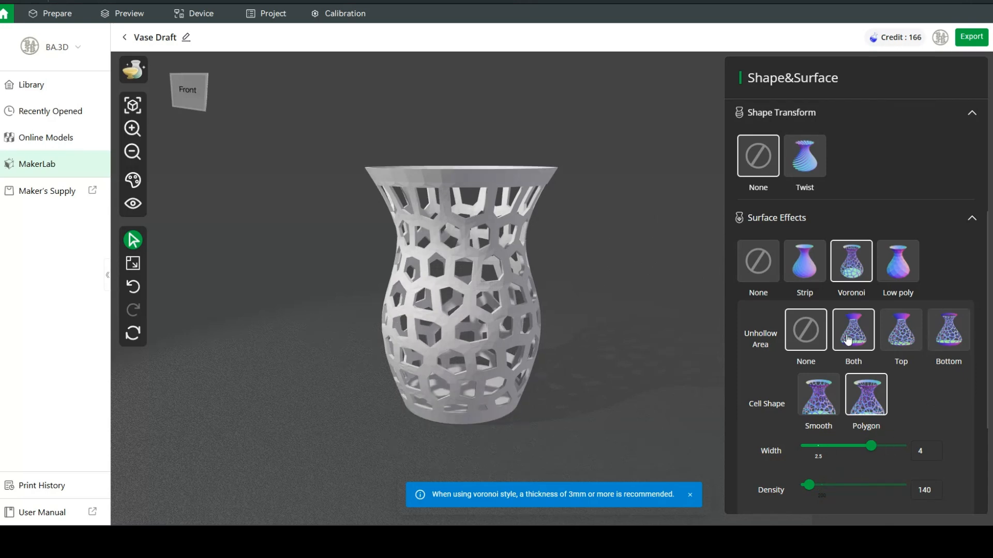
{"action": "left_click", "coordinate": [948, 334]}
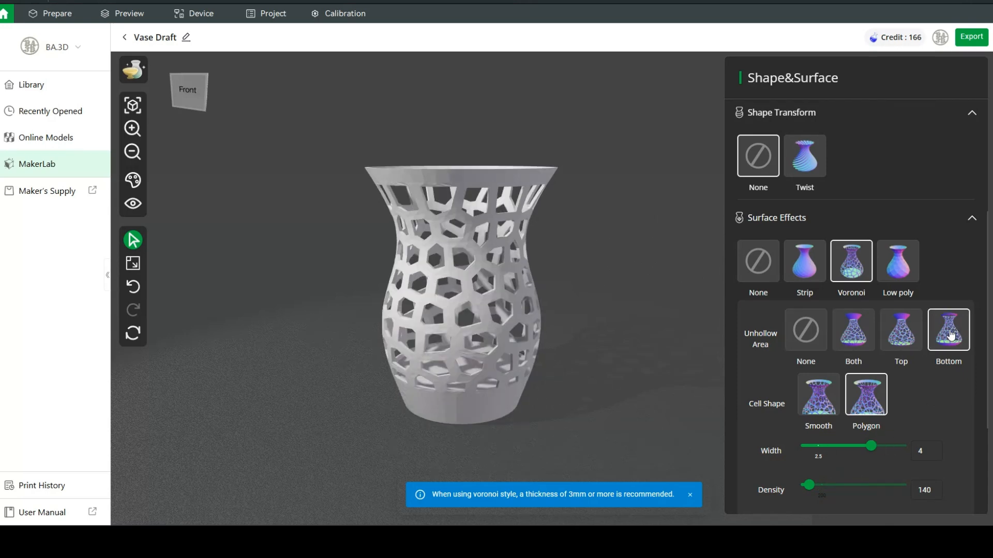
{"action": "left_click_drag", "start_coordinate": [872, 446], "coordinate": [822, 490]}
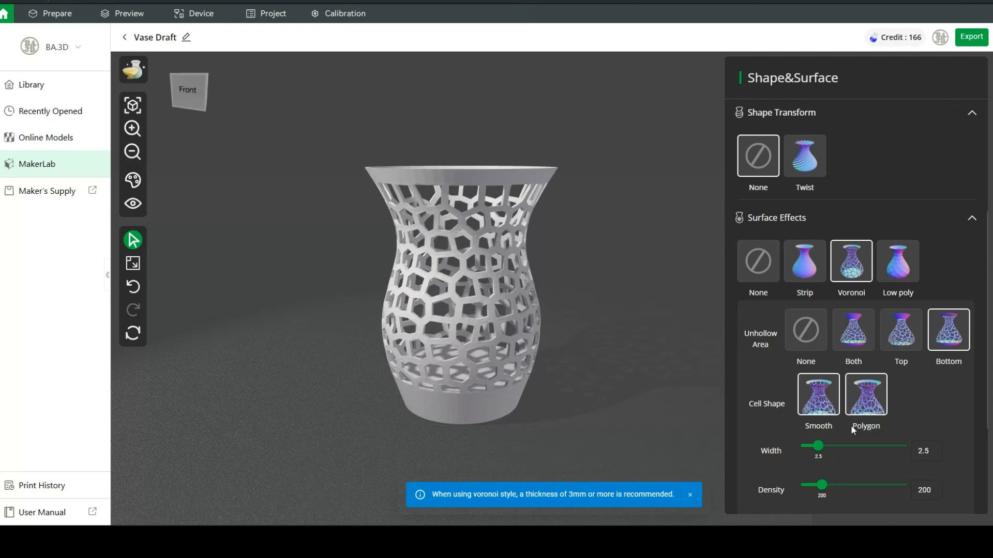
{"action": "left_click", "coordinate": [877, 428]}
{"action": "scroll", "coordinate": [900, 412], "scroll_direction": "down", "scroll_amount": 1}
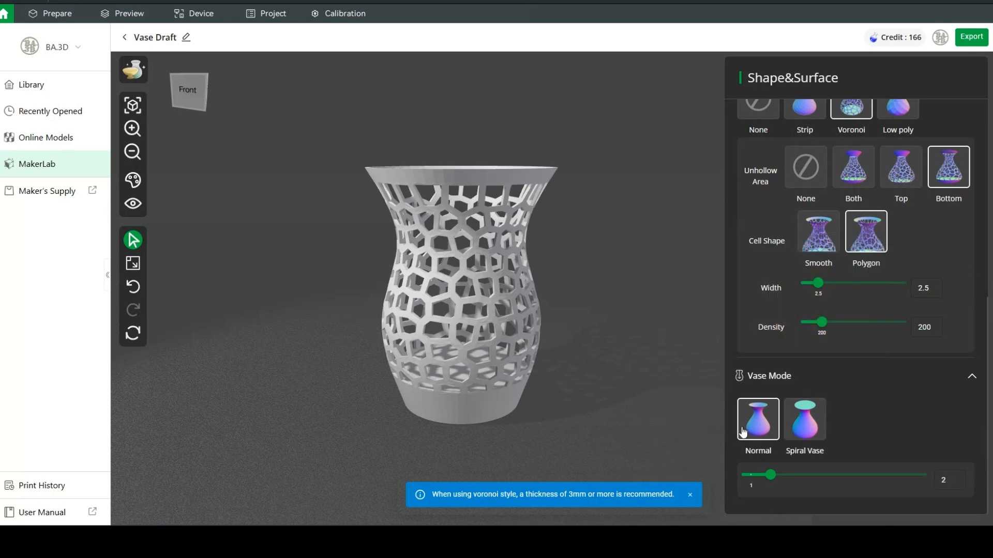
- Enable Spiral Vase mode, leaving a smooth solid wall without the Voronoi lattice
{"action": "mouse_move", "coordinate": [795, 429]}
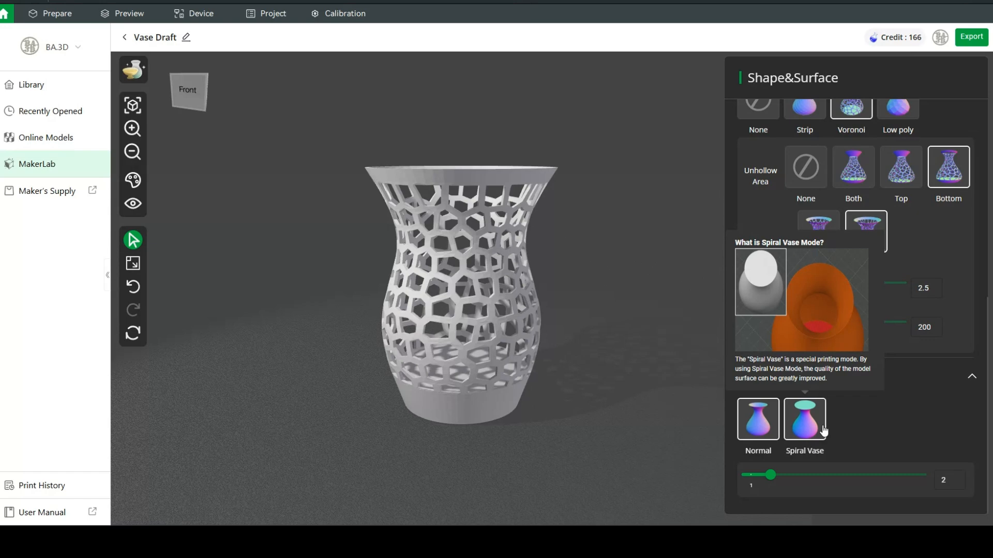
{"action": "left_click", "coordinate": [823, 430]}
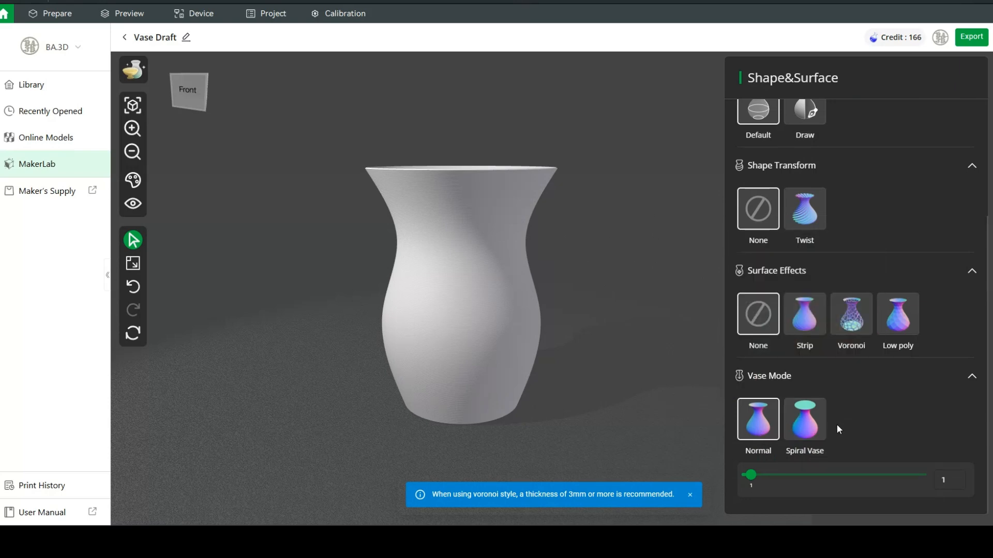
{"action": "scroll", "coordinate": [836, 430], "scroll_direction": "up", "scroll_amount": 3}
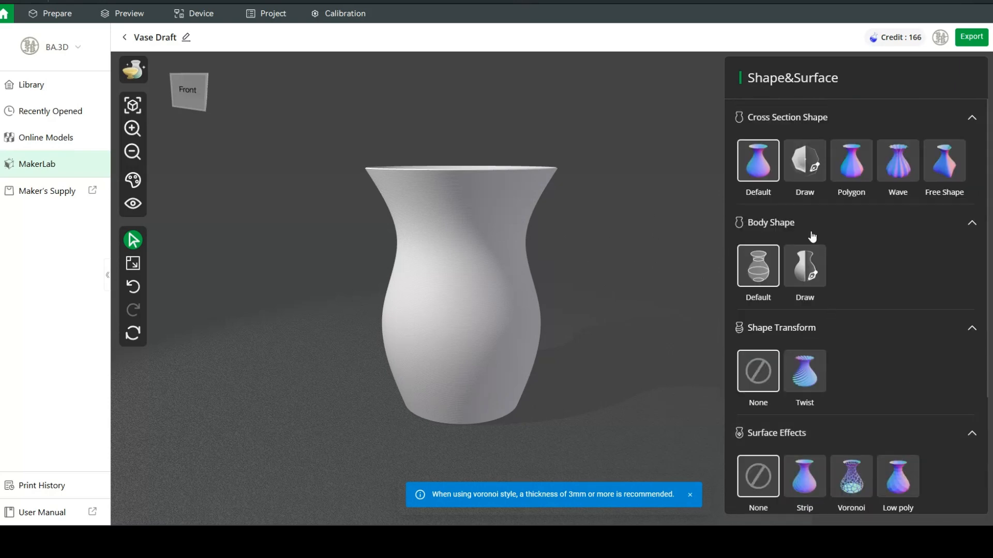
{"action": "scroll", "coordinate": [854, 248], "scroll_direction": "down", "scroll_amount": 3}
- Try a Wave cross-section with 13 ridges, amplitude 0.1 and Smooth enabled
{"action": "scroll", "coordinate": [805, 458], "scroll_direction": "up", "scroll_amount": 3}
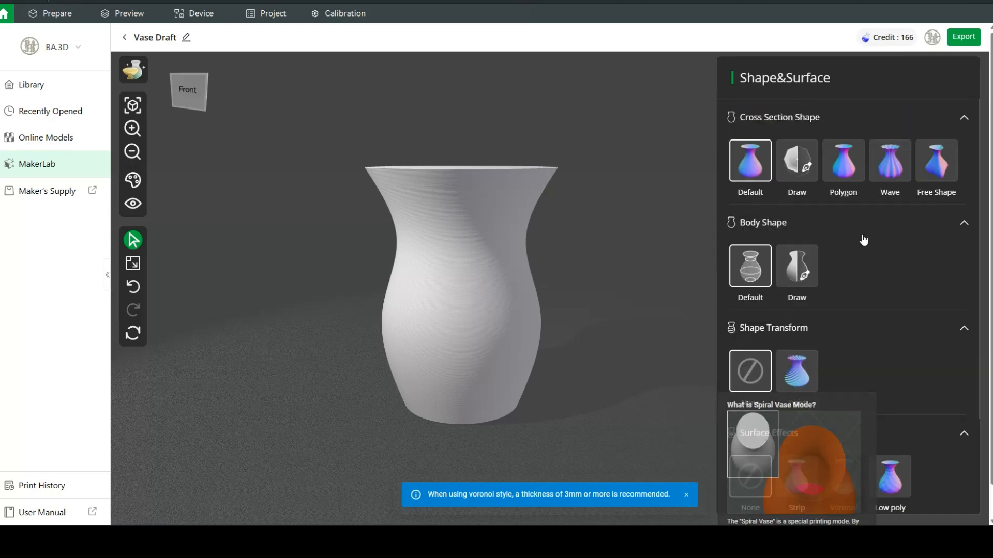
{"action": "left_click", "coordinate": [897, 160]}
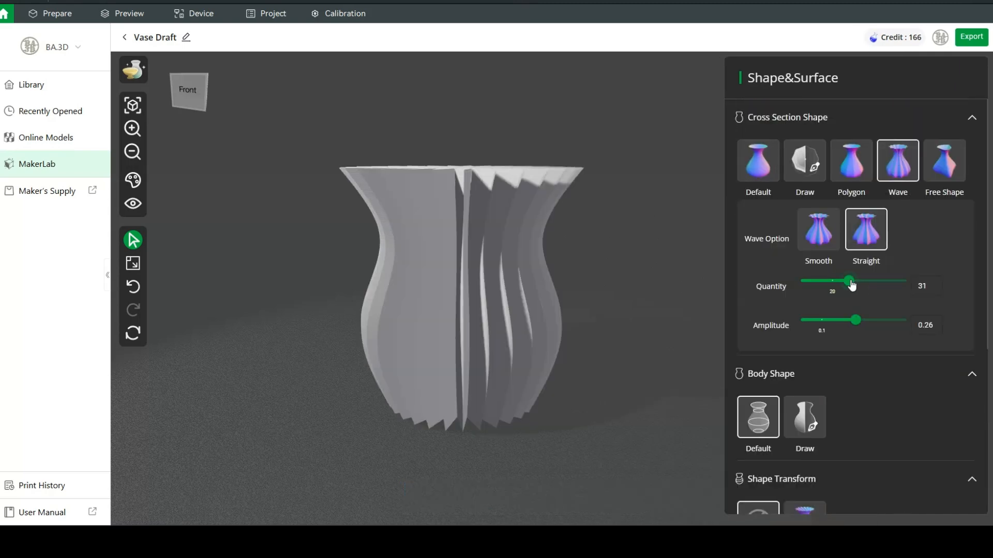
{"action": "left_click_drag", "start_coordinate": [851, 283], "coordinate": [819, 282]}
{"action": "left_click_drag", "start_coordinate": [856, 321], "coordinate": [823, 321]}
{"action": "left_click", "coordinate": [821, 233]}
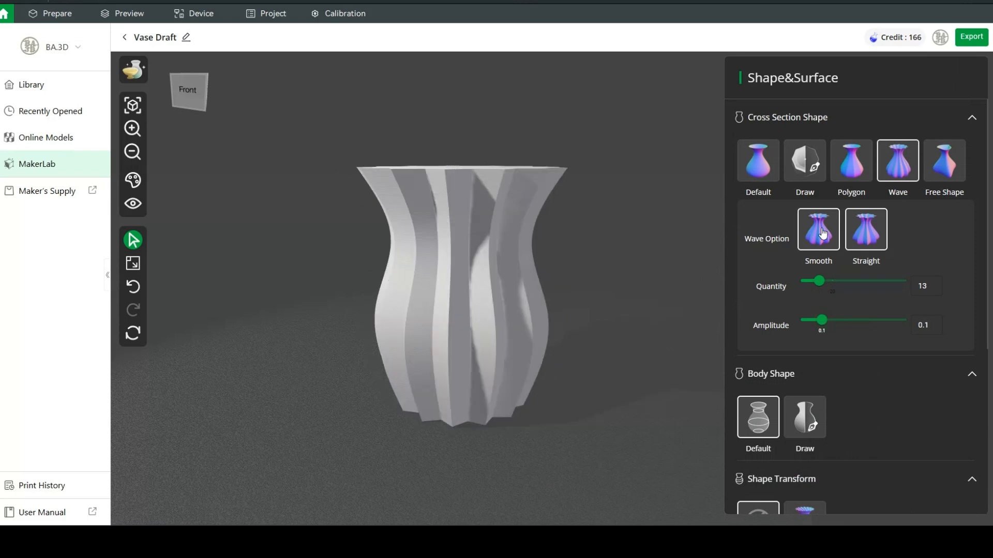
{"action": "mouse_move", "coordinate": [523, 169]}
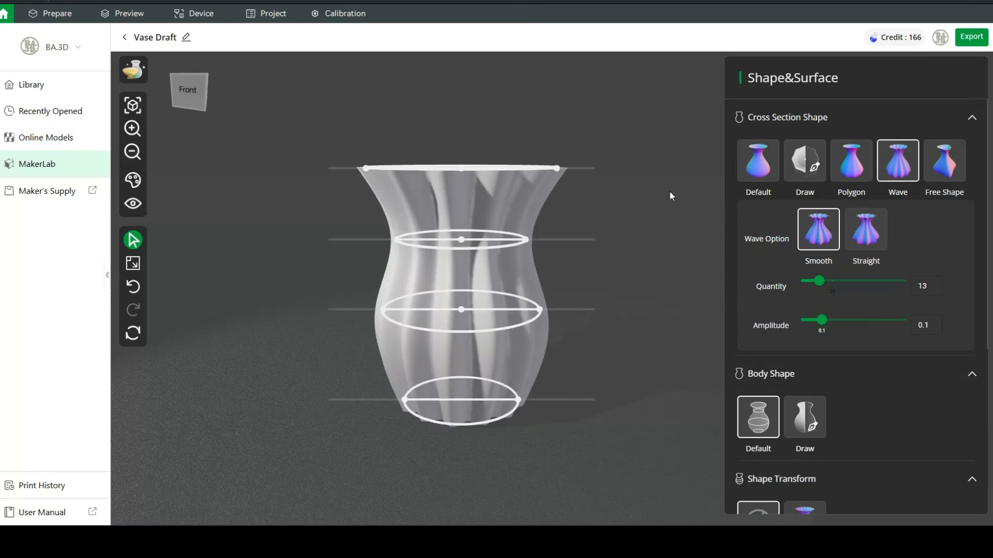
{"action": "mouse_move", "coordinate": [187, 91]}
{"action": "left_mouse_down"}
{"action": "mouse_move", "coordinate": [182, 108]}
{"action": "mouse_move", "coordinate": [180, 99]}
{"action": "left_mouse_up"}
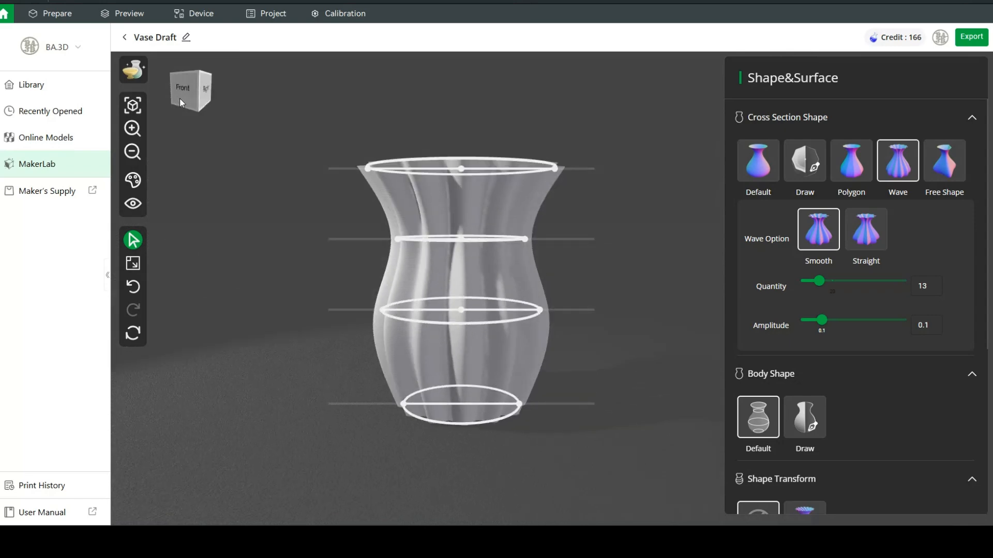
{"action": "scroll", "coordinate": [920, 445], "scroll_direction": "down", "scroll_amount": 5}
- Set Vase Mode back from Spiral Vase to Normal and restore the Default cross-section
{"action": "left_click", "coordinate": [799, 475]}
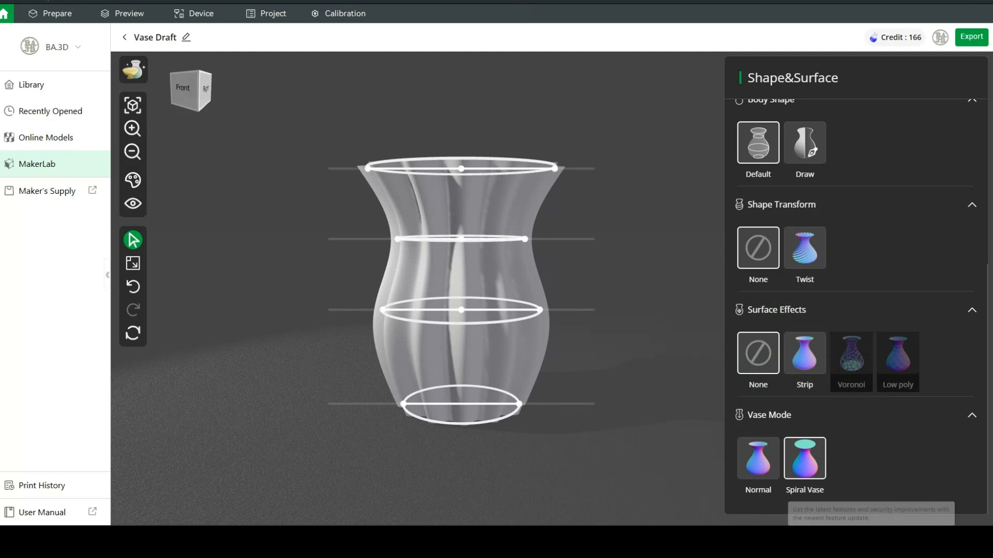
{"action": "left_click", "coordinate": [761, 455]}
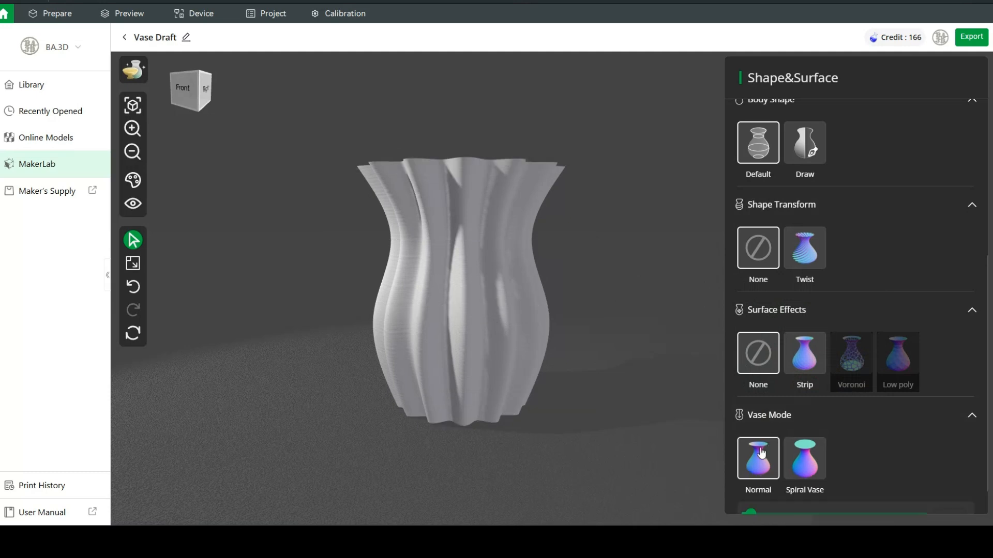
{"action": "scroll", "coordinate": [862, 233], "scroll_direction": "up", "scroll_amount": 4}
{"action": "scroll", "coordinate": [862, 235], "scroll_direction": "up", "scroll_amount": 1}
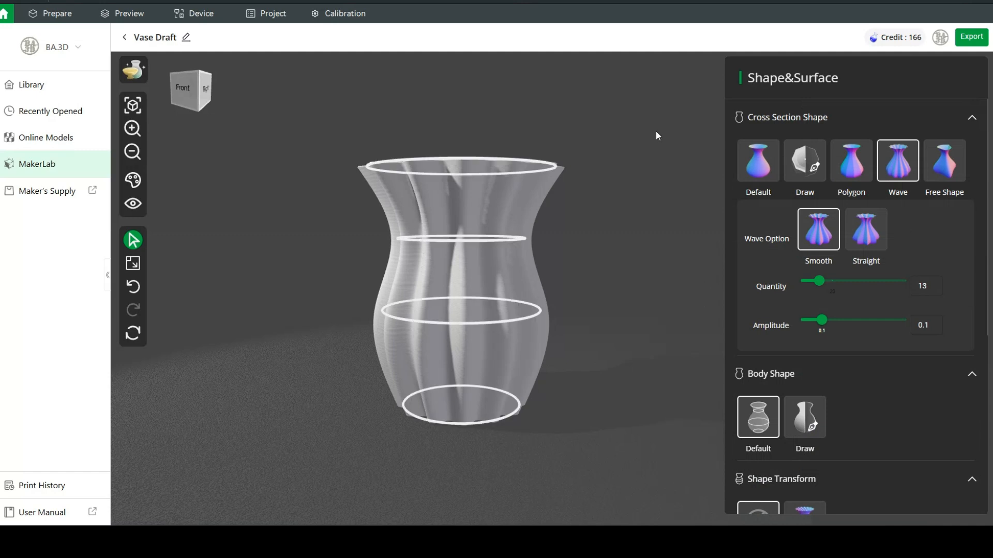
{"action": "left_click", "coordinate": [758, 162]}
{"action": "scroll", "coordinate": [837, 419], "scroll_direction": "down", "scroll_amount": 3}
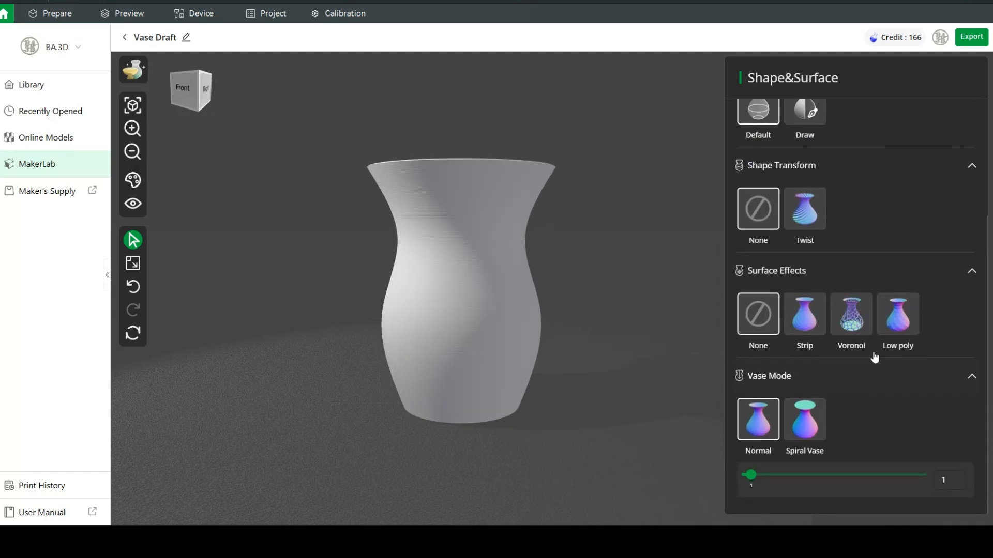
- Reapply the Voronoi surface pattern, then preview the vase alone from the right side
{"action": "left_click", "coordinate": [855, 316]}
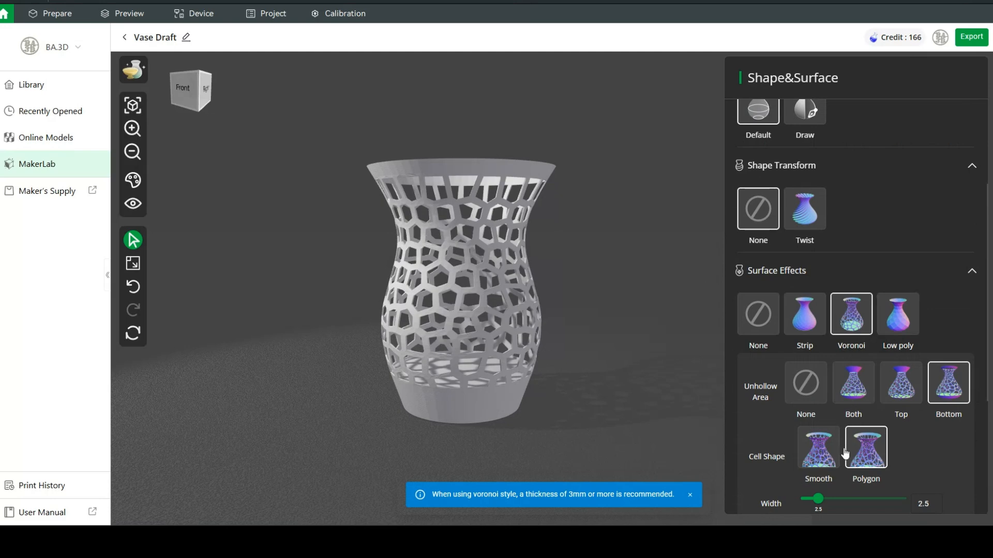
{"action": "scroll", "coordinate": [848, 445], "scroll_direction": "down", "scroll_amount": 2}
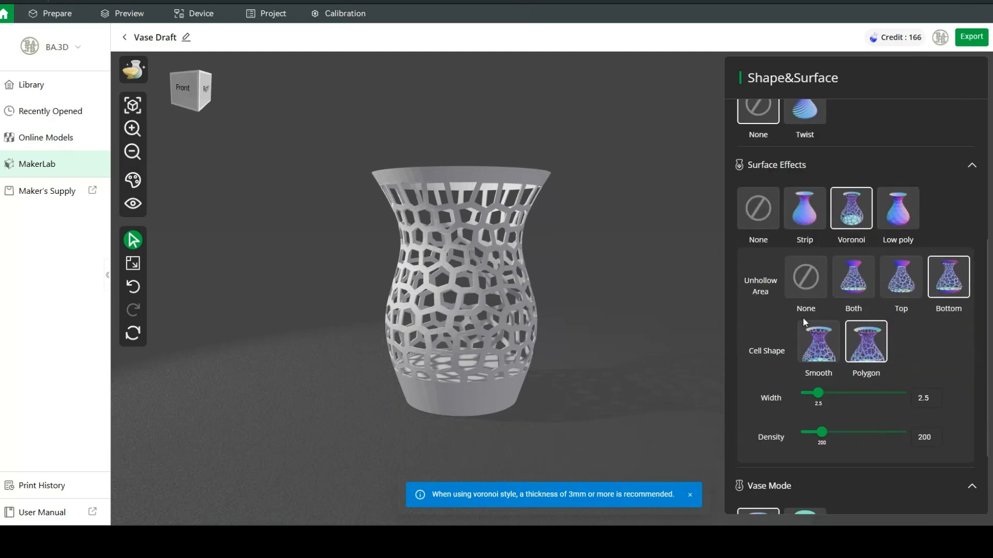
{"action": "scroll", "coordinate": [875, 357], "scroll_direction": "up", "scroll_amount": 1}
{"action": "scroll", "coordinate": [876, 349], "scroll_direction": "down", "scroll_amount": 3}
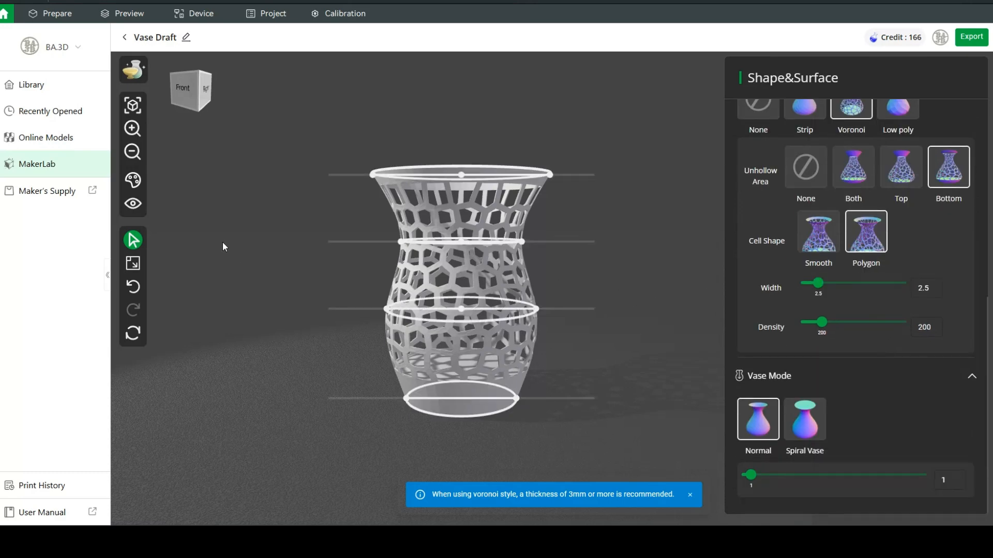
{"action": "left_click", "coordinate": [133, 203]}
{"action": "left_click_drag", "start_coordinate": [415, 397], "coordinate": [334, 397]}
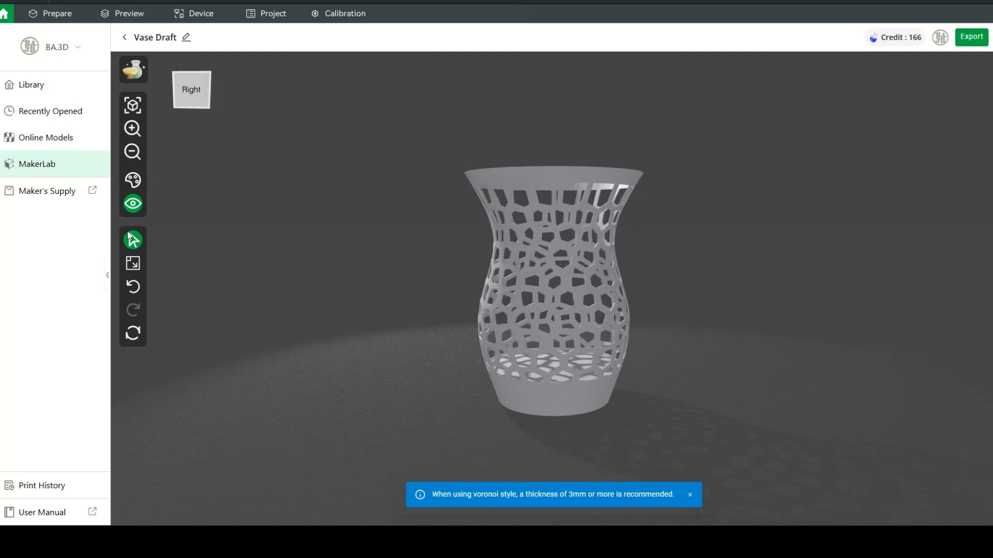
- Apply the dark-blue colour style to the Voronoi vase and export the design
{"action": "left_click", "coordinate": [133, 180]}
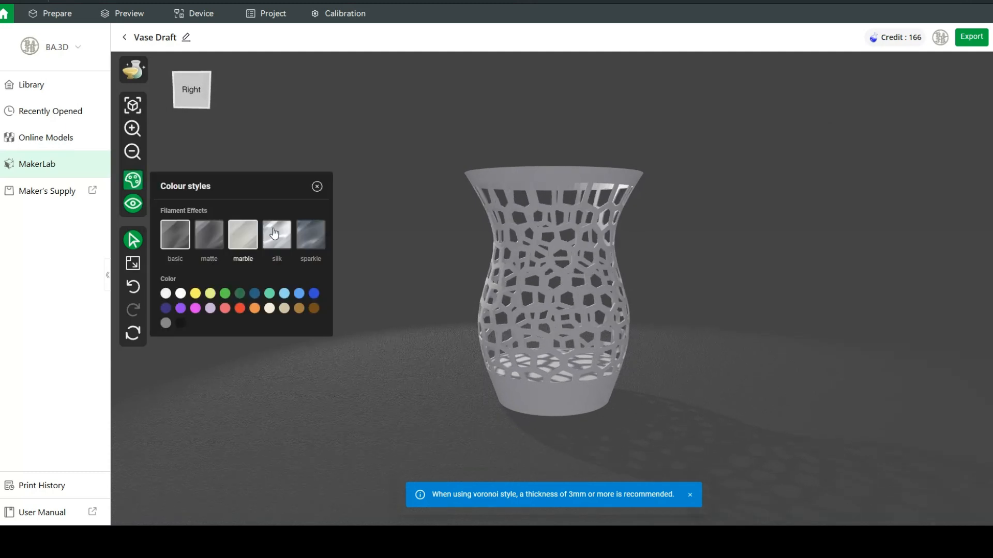
{"action": "left_click", "coordinate": [314, 293]}
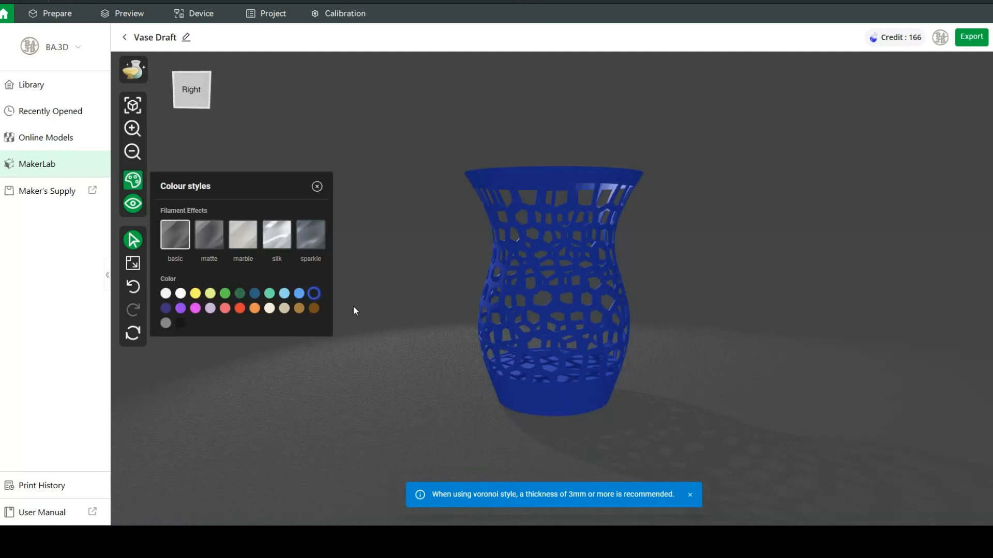
{"action": "mouse_move", "coordinate": [451, 419]}
{"action": "left_mouse_down"}
{"action": "mouse_move", "coordinate": [373, 425]}
{"action": "mouse_move", "coordinate": [324, 498]}
{"action": "mouse_move", "coordinate": [353, 425]}
{"action": "mouse_move", "coordinate": [390, 398]}
{"action": "mouse_move", "coordinate": [505, 365]}
{"action": "mouse_move", "coordinate": [458, 397]}
{"action": "mouse_move", "coordinate": [451, 419]}
{"action": "left_mouse_up"}
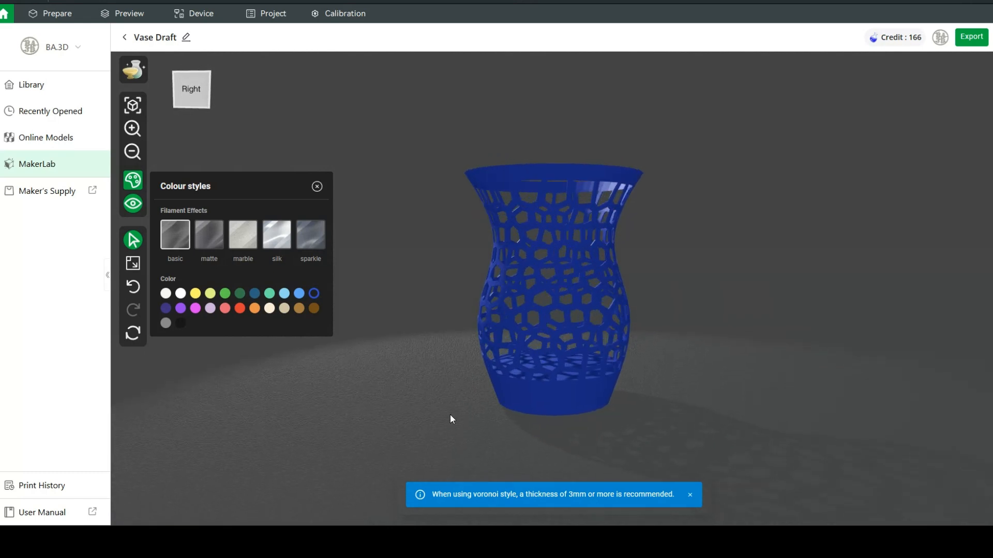
{"action": "left_click", "coordinate": [975, 37]}
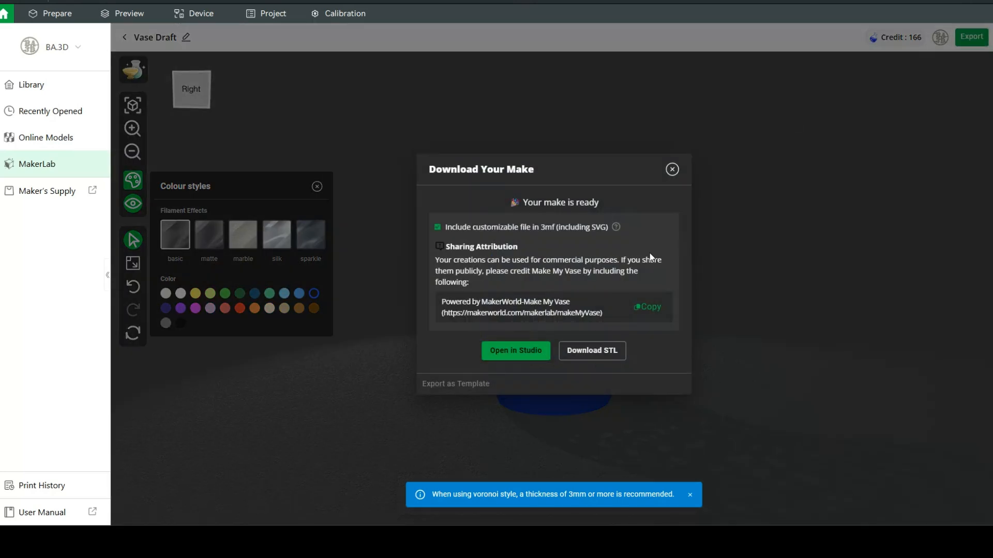
- Open the exported vase in the Bambu Studio slicer with Open in Studio
{"action": "left_click", "coordinate": [523, 348]}
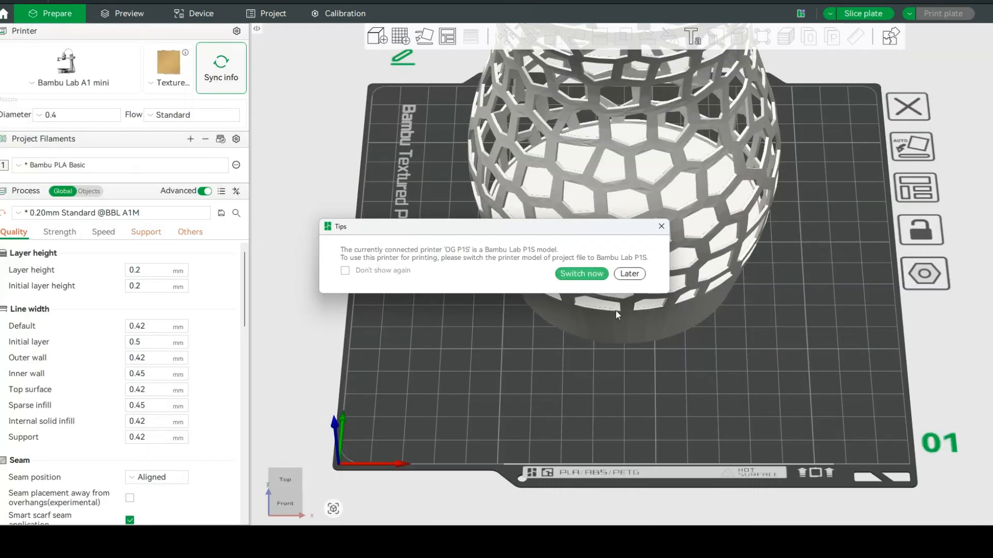
- Postpone the printer-switch tip and select the Bambu Lab P1S printer
{"action": "left_click", "coordinate": [629, 274]}
{"action": "scroll", "coordinate": [714, 396], "scroll_direction": "down", "scroll_amount": 5}
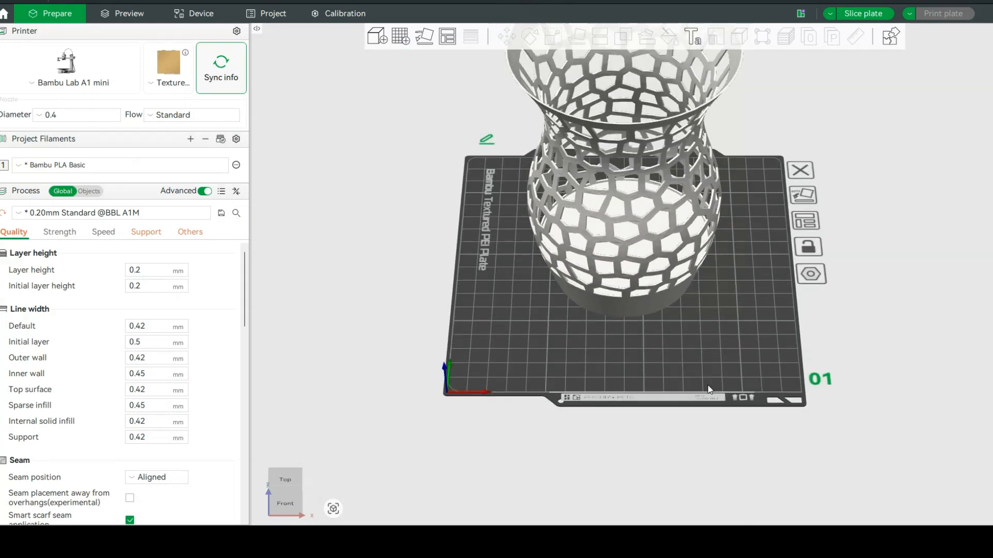
{"action": "scroll", "coordinate": [710, 385], "scroll_direction": "down", "scroll_amount": 5}
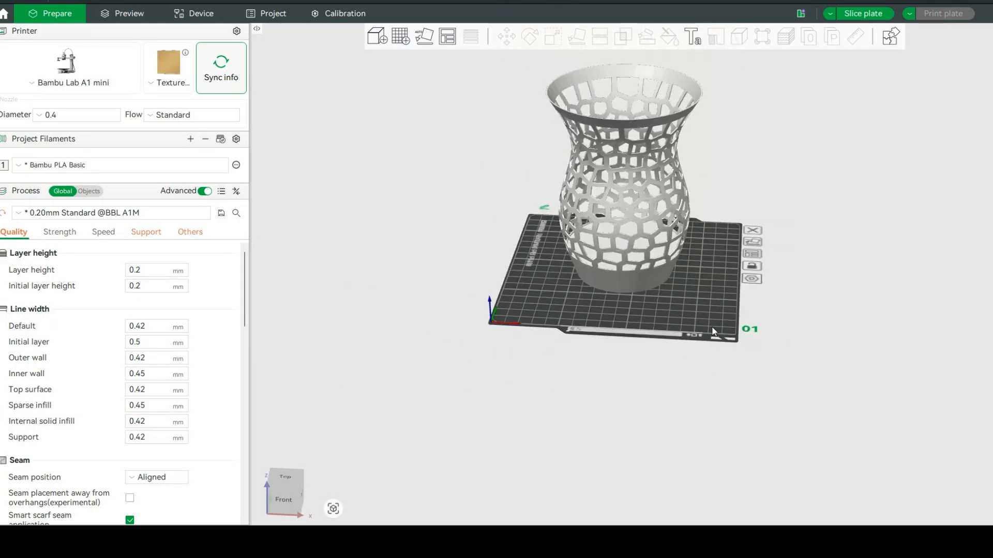
{"action": "left_click", "coordinate": [66, 62]}
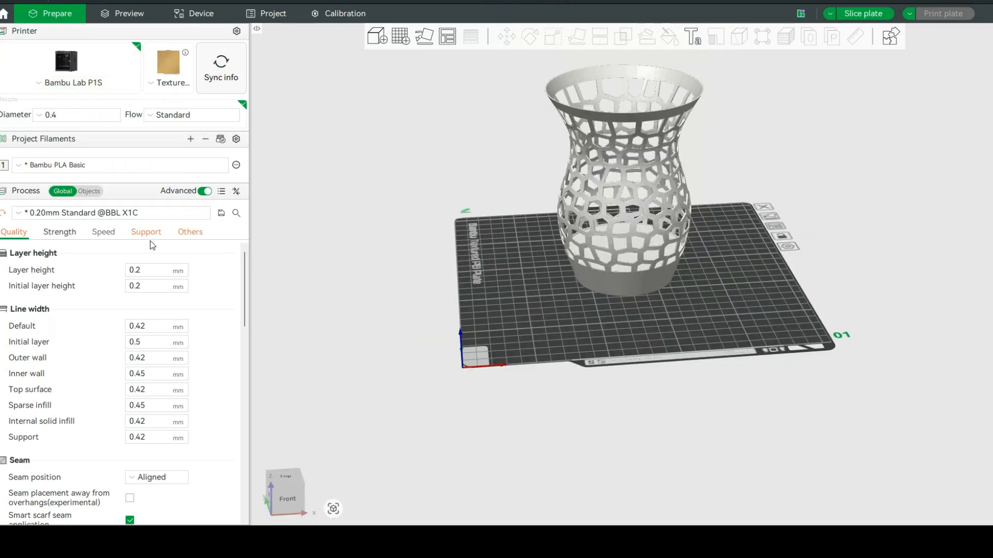
- Review the Strength settings and slice the plate, adding tree supports (3h16m, 93.36 g)
{"action": "left_click", "coordinate": [59, 231]}
{"action": "left_click_drag", "start_coordinate": [728, 327], "coordinate": [554, 325]}
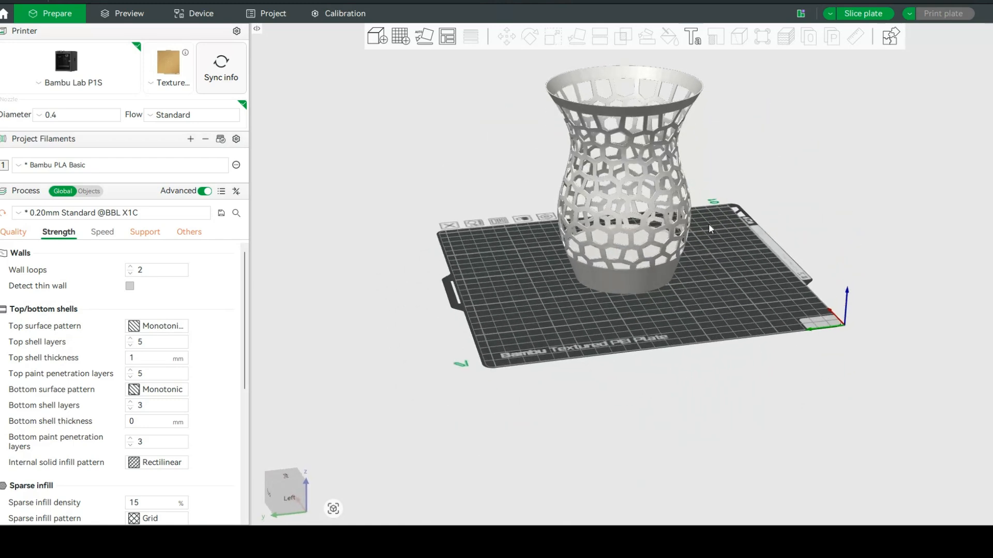
{"action": "left_click_drag", "start_coordinate": [722, 288], "coordinate": [708, 282]}
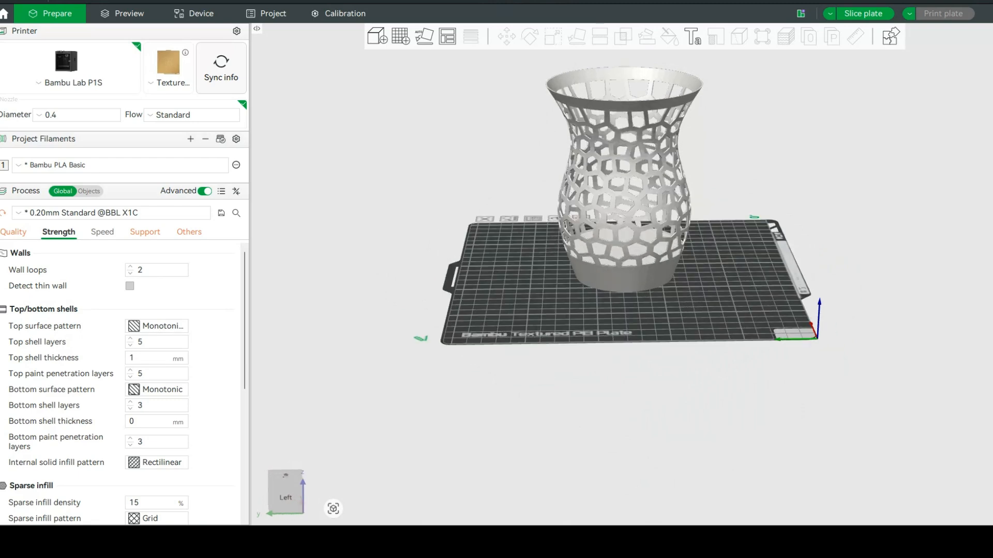
{"action": "left_click", "coordinate": [862, 13]}
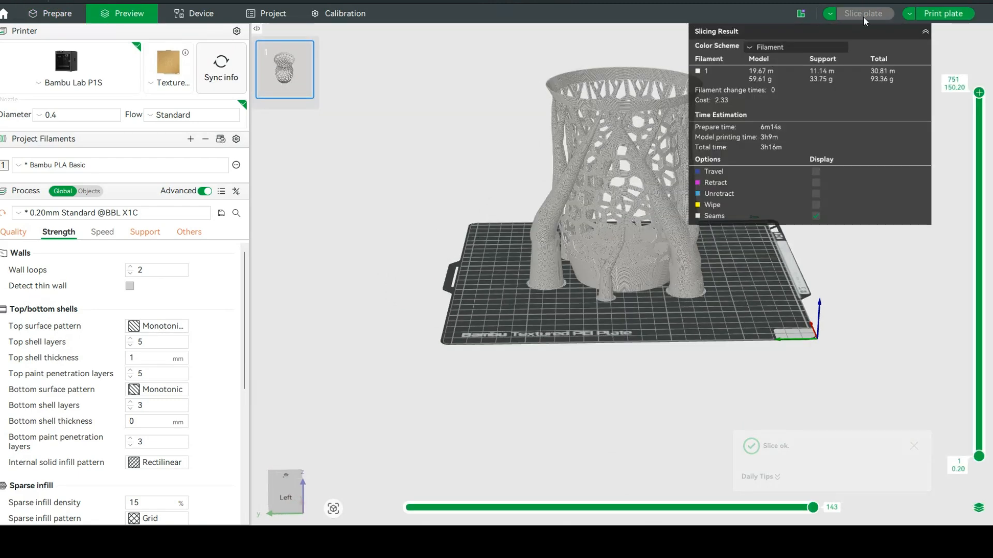
- Change PLA filament 1 to Cobalt Blue so the sliced vase previews dark blue
{"action": "left_click", "coordinate": [925, 31]}
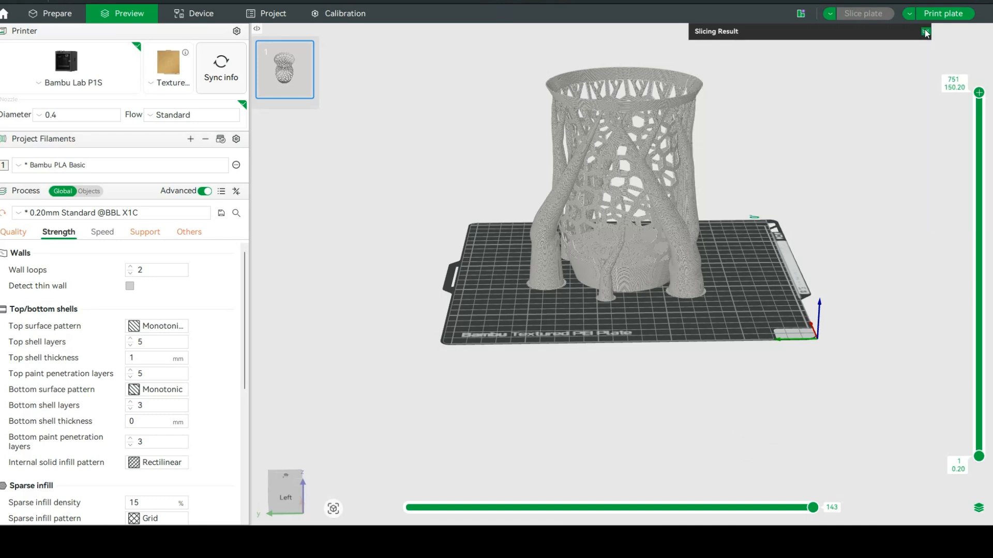
{"action": "left_click_drag", "start_coordinate": [766, 279], "coordinate": [672, 286]}
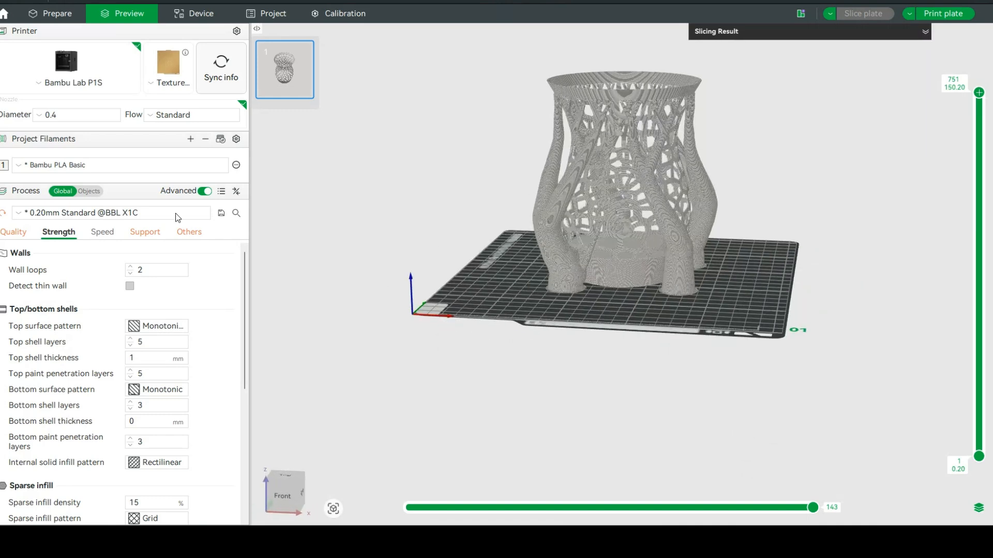
{"action": "left_click", "coordinate": [4, 165]}
{"action": "left_click", "coordinate": [343, 166]}
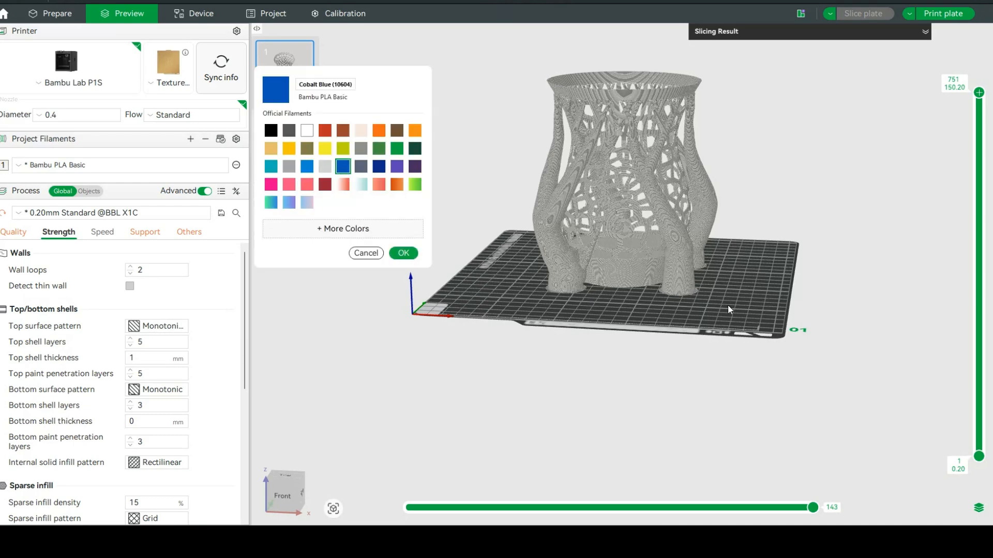
{"action": "left_click", "coordinate": [403, 253]}
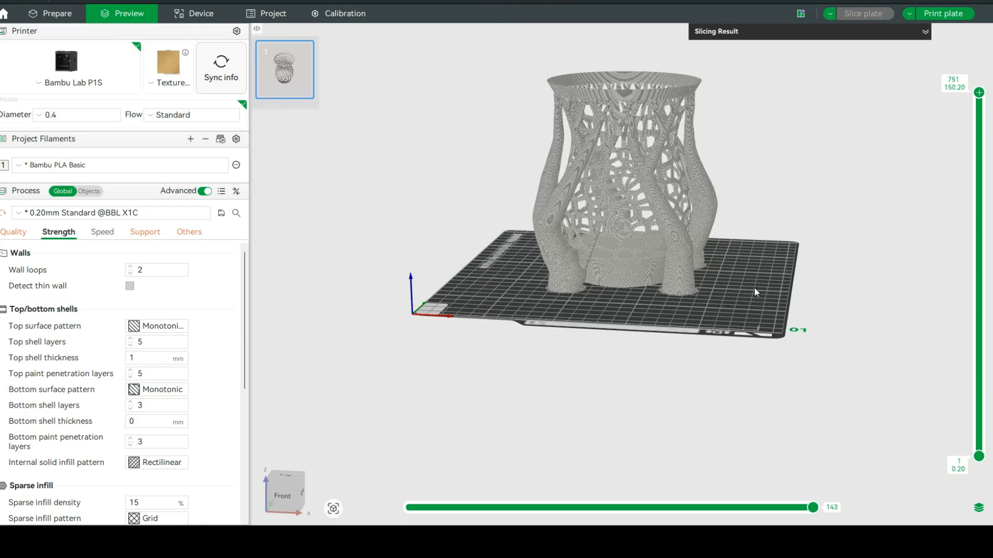
{"action": "left_click_drag", "start_coordinate": [724, 305], "coordinate": [656, 203]}
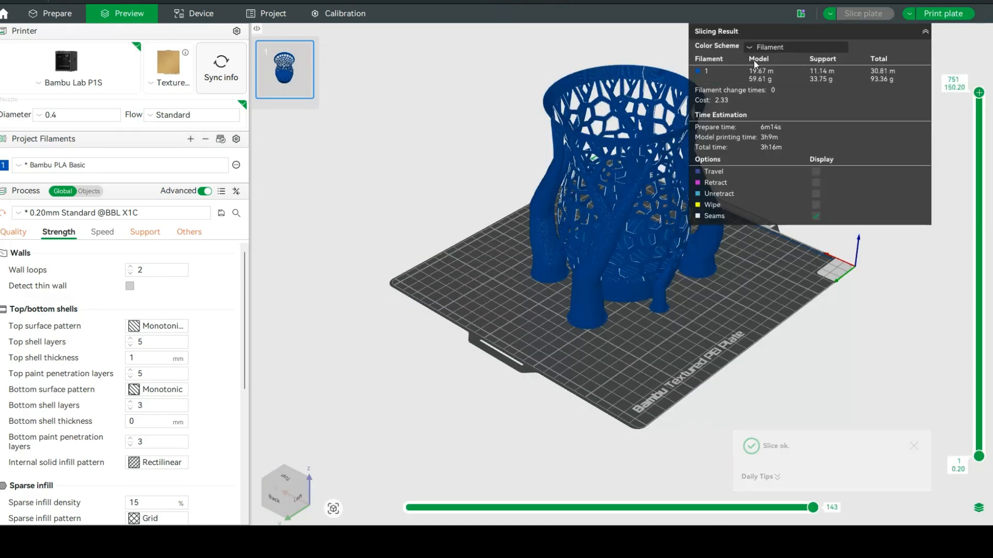
- Colour the sliced preview by Line Type, showing green supports against orange walls
{"action": "left_click", "coordinate": [799, 46]}
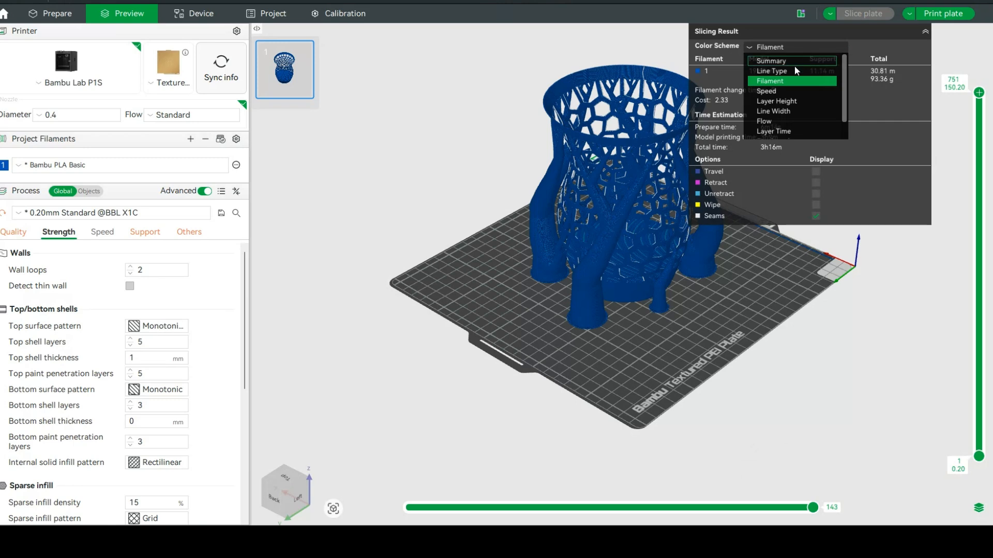
{"action": "left_click", "coordinate": [791, 70]}
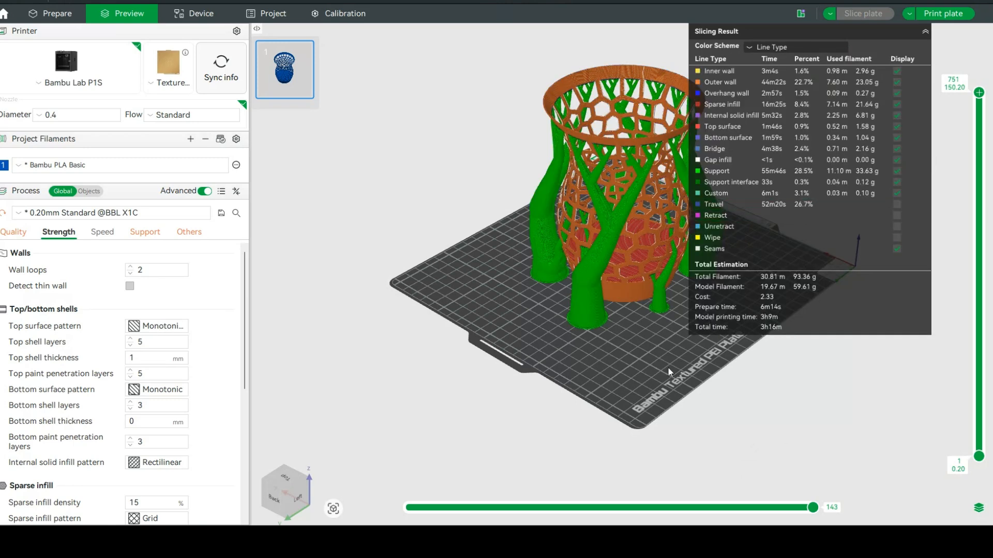
{"action": "left_click_drag", "start_coordinate": [668, 368], "coordinate": [397, 347]}
{"action": "left_click", "coordinate": [925, 32]}
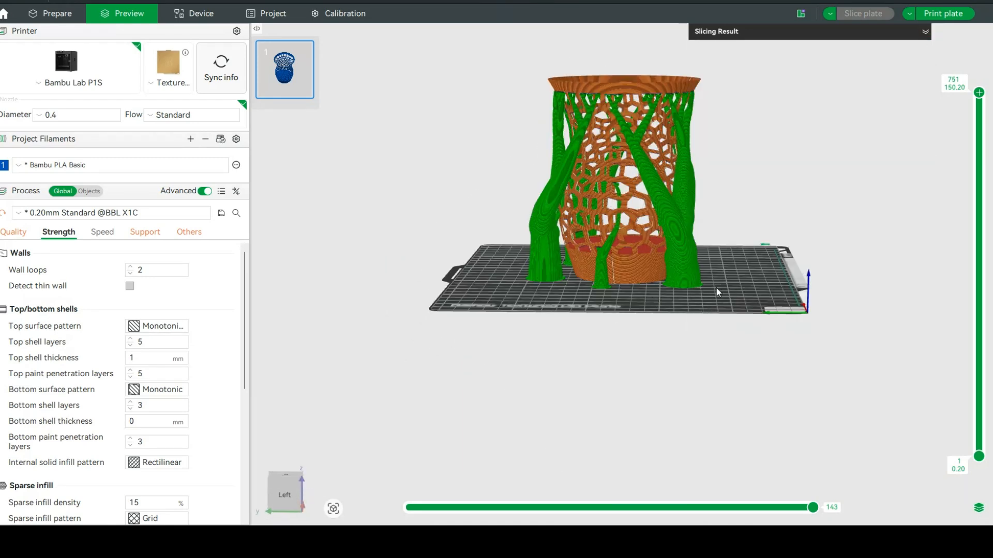
{"action": "left_click_drag", "start_coordinate": [768, 283], "coordinate": [716, 297]}
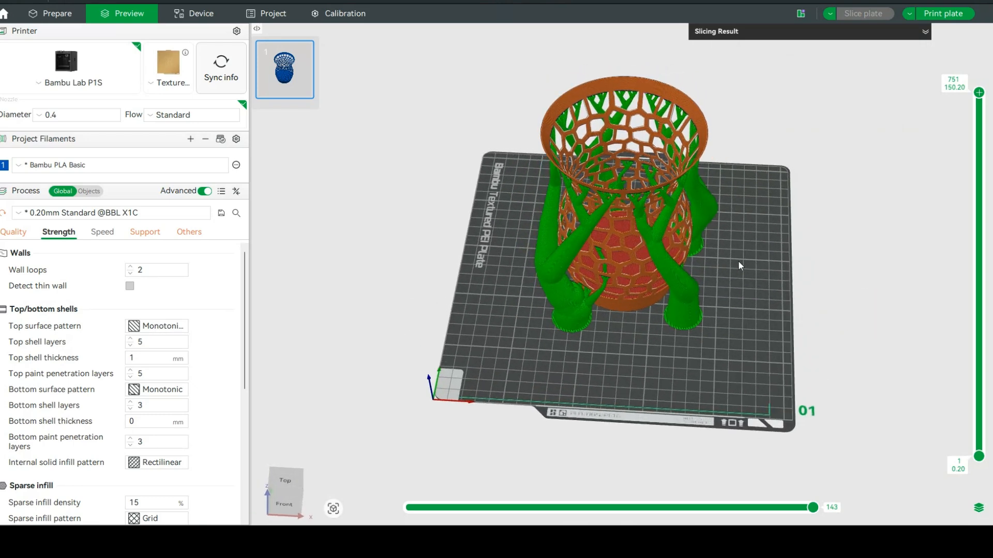
{"action": "left_click_drag", "start_coordinate": [749, 391], "coordinate": [787, 381]}
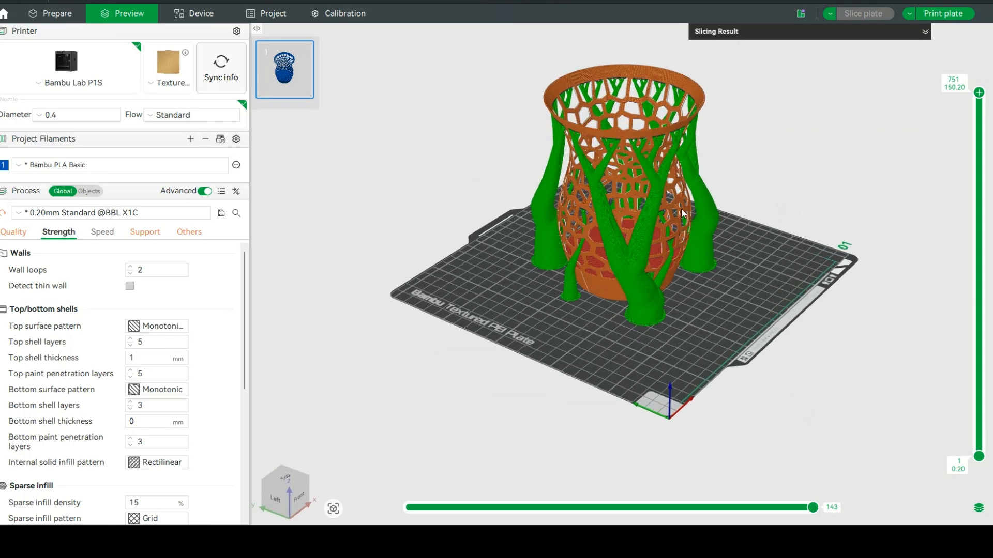